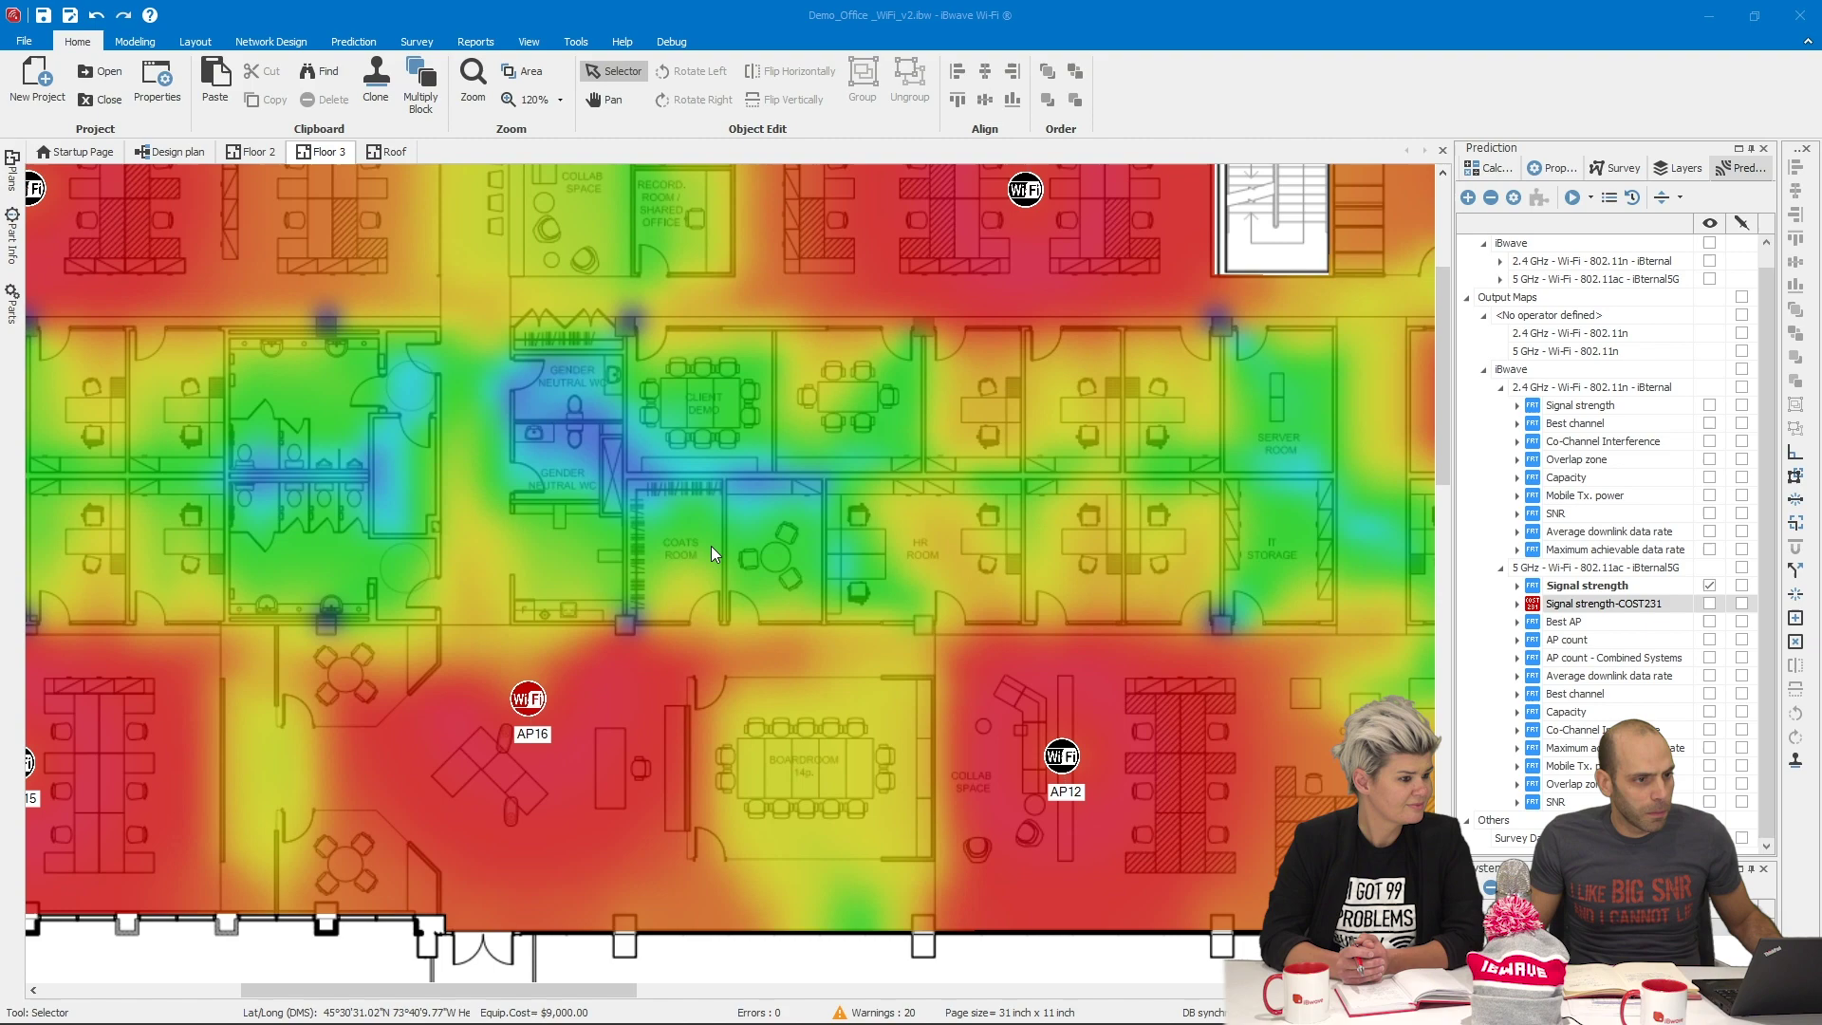
scroll(702, 541, "down", 3)
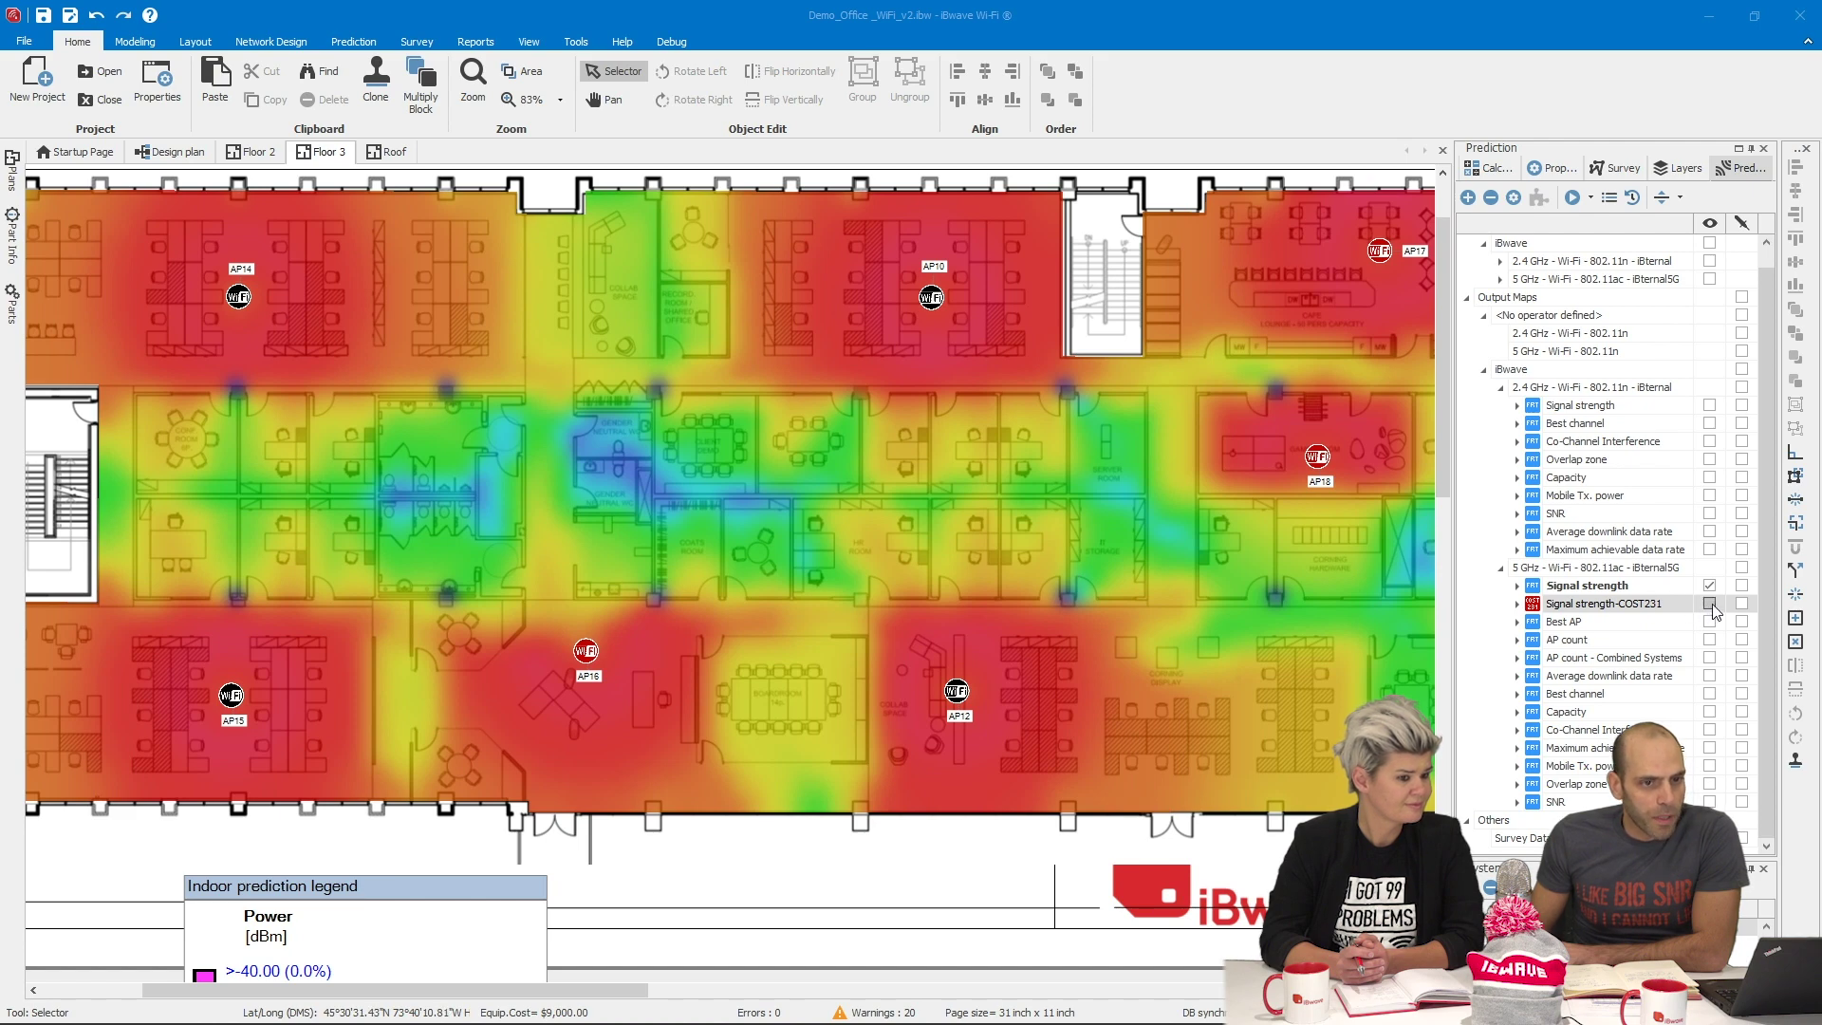
left_click(1709, 604)
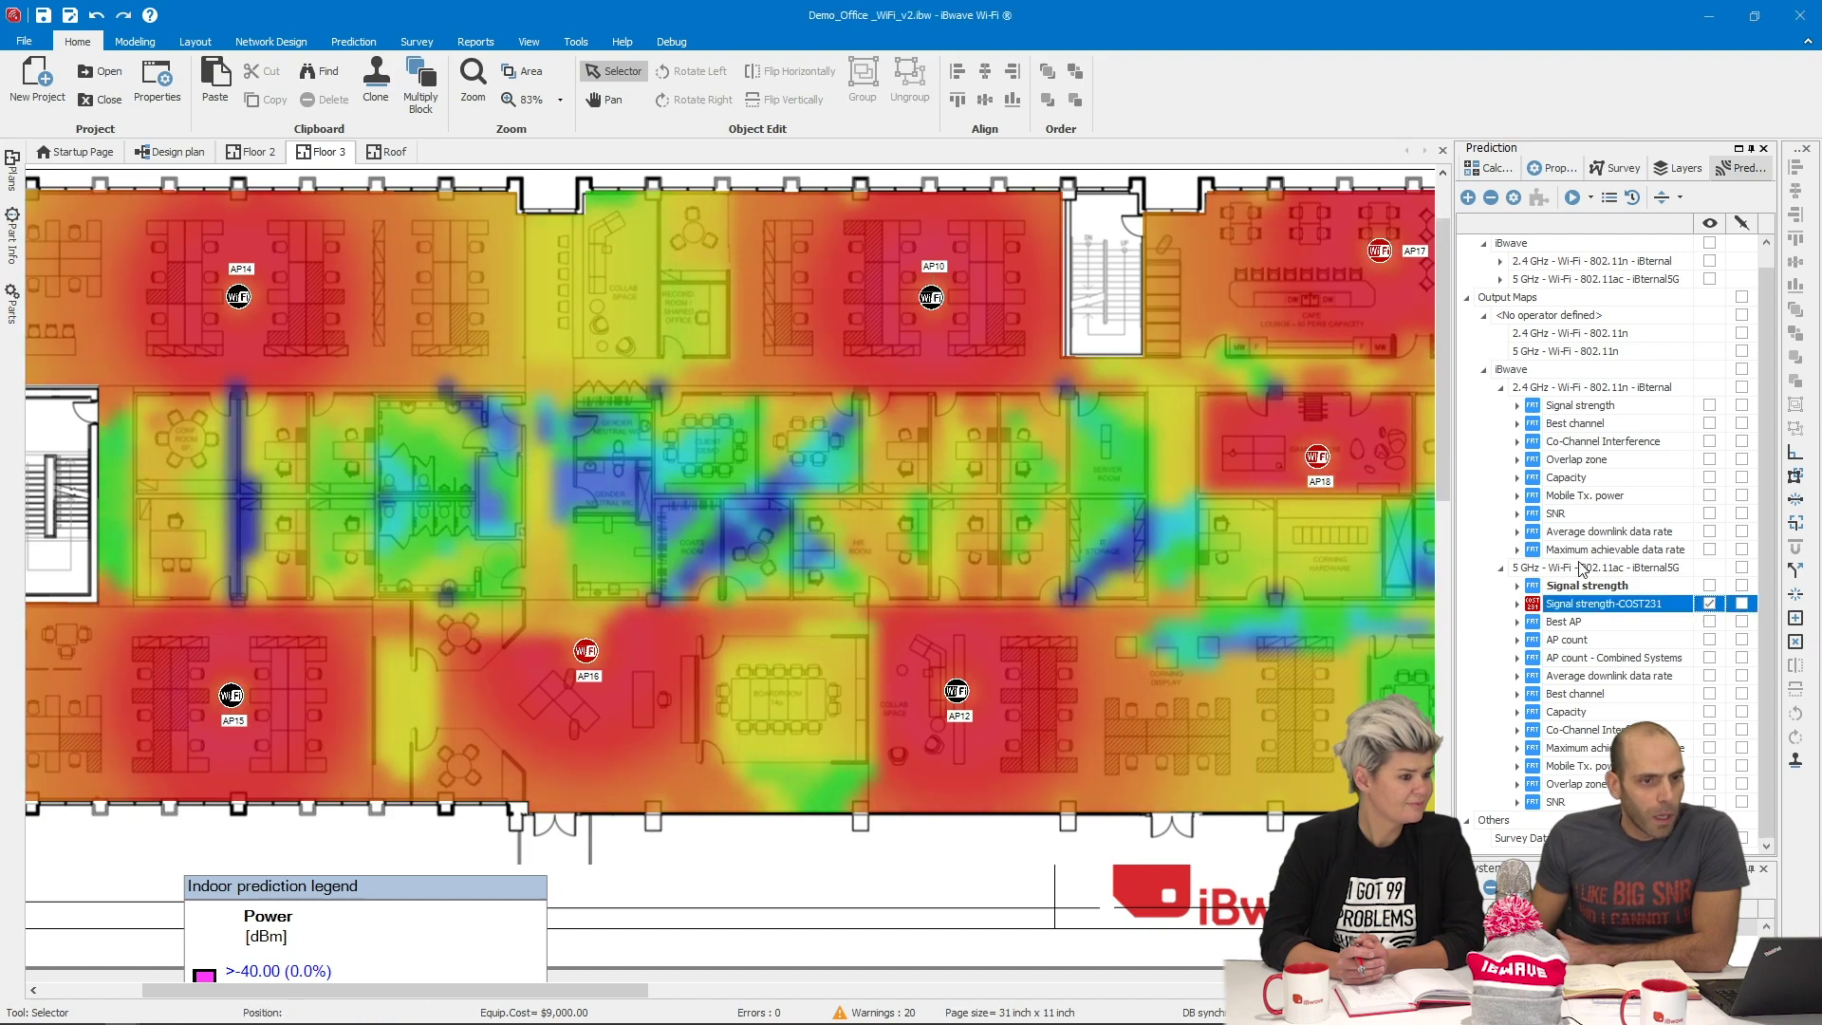
left_click(1710, 585)
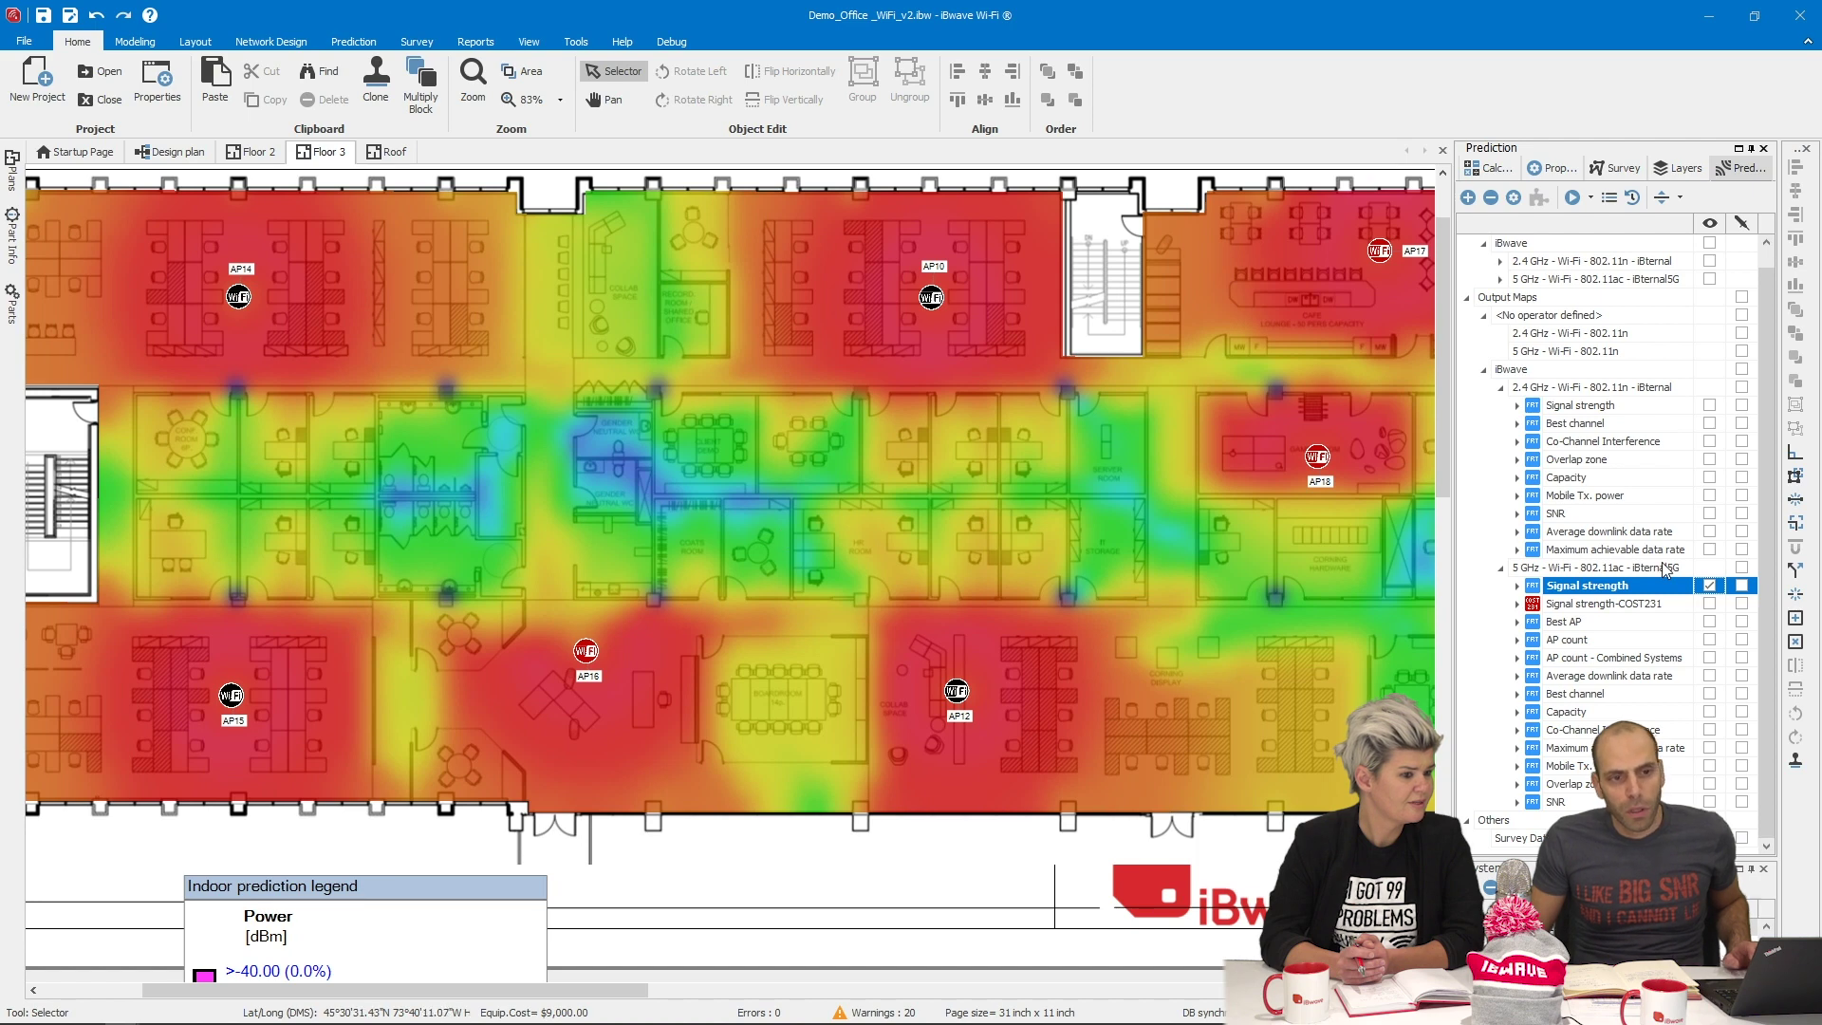
Add Signal strength and Signal strength-COST231 to the map tooltip, then zoom in near the Gender Neutral WC
left_click(1743, 586)
left_click(1742, 604)
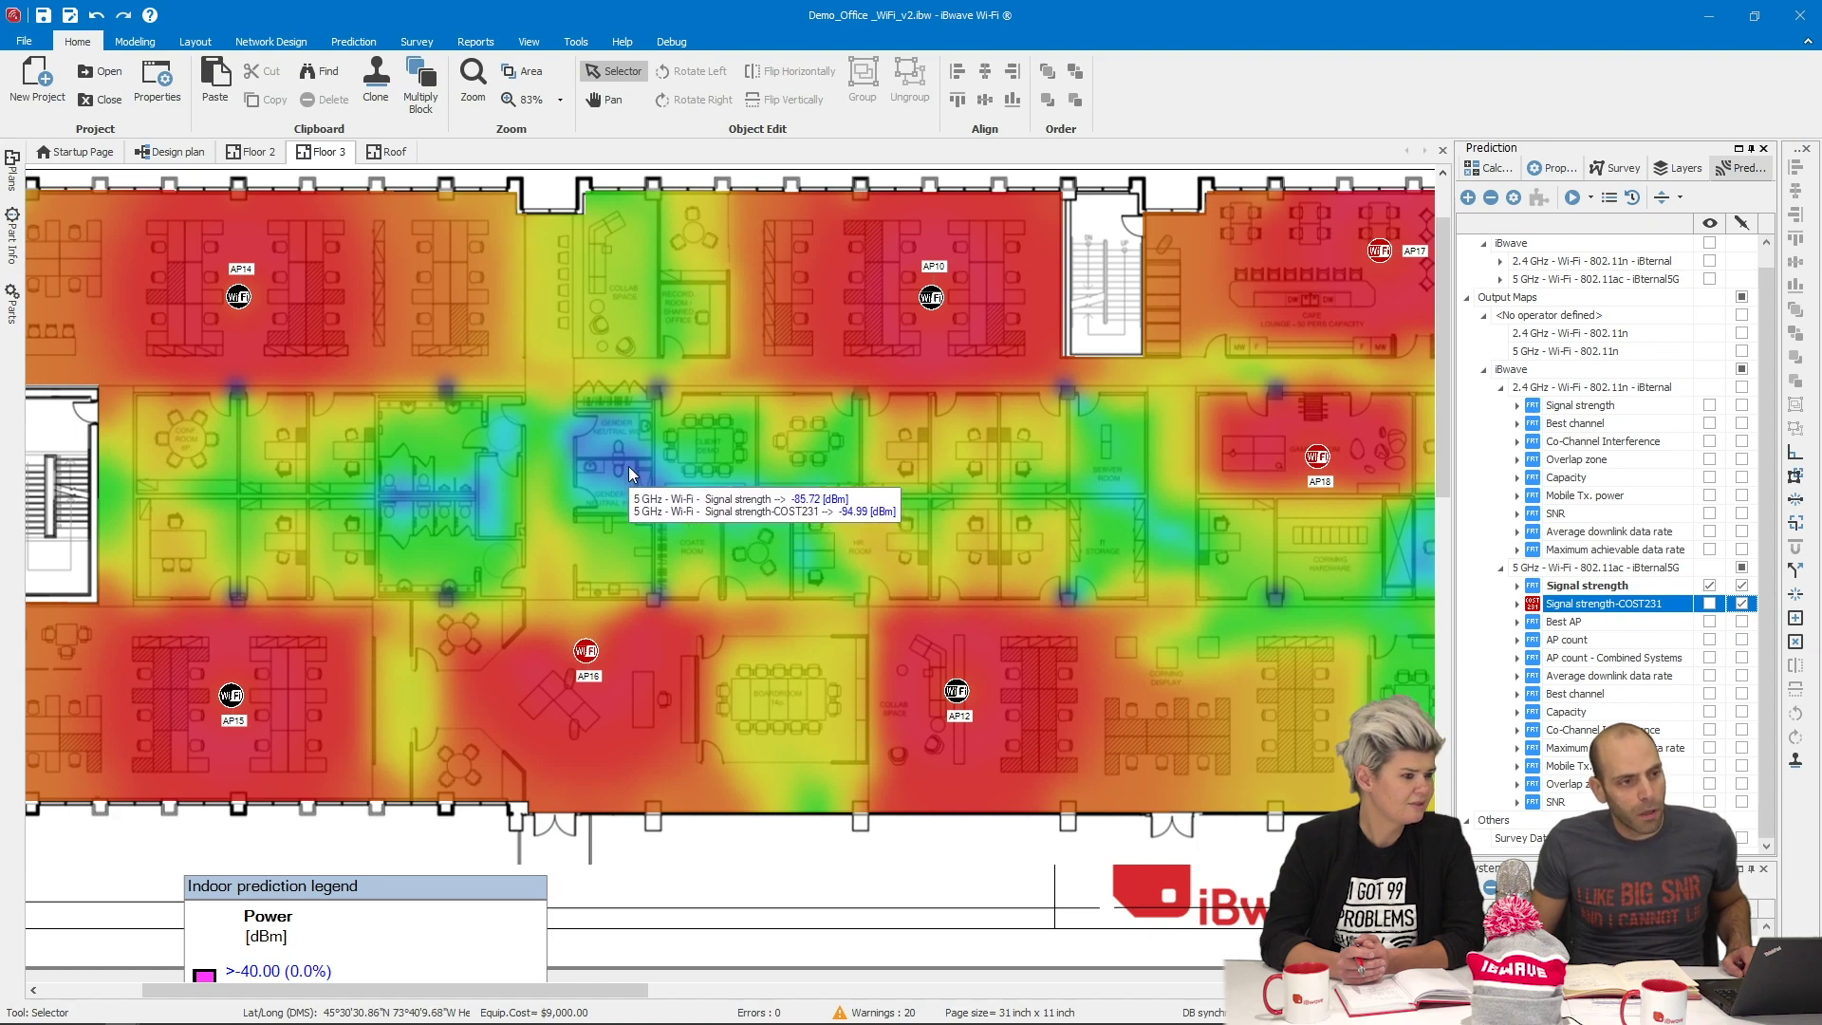
scroll(628, 465, "up", 3)
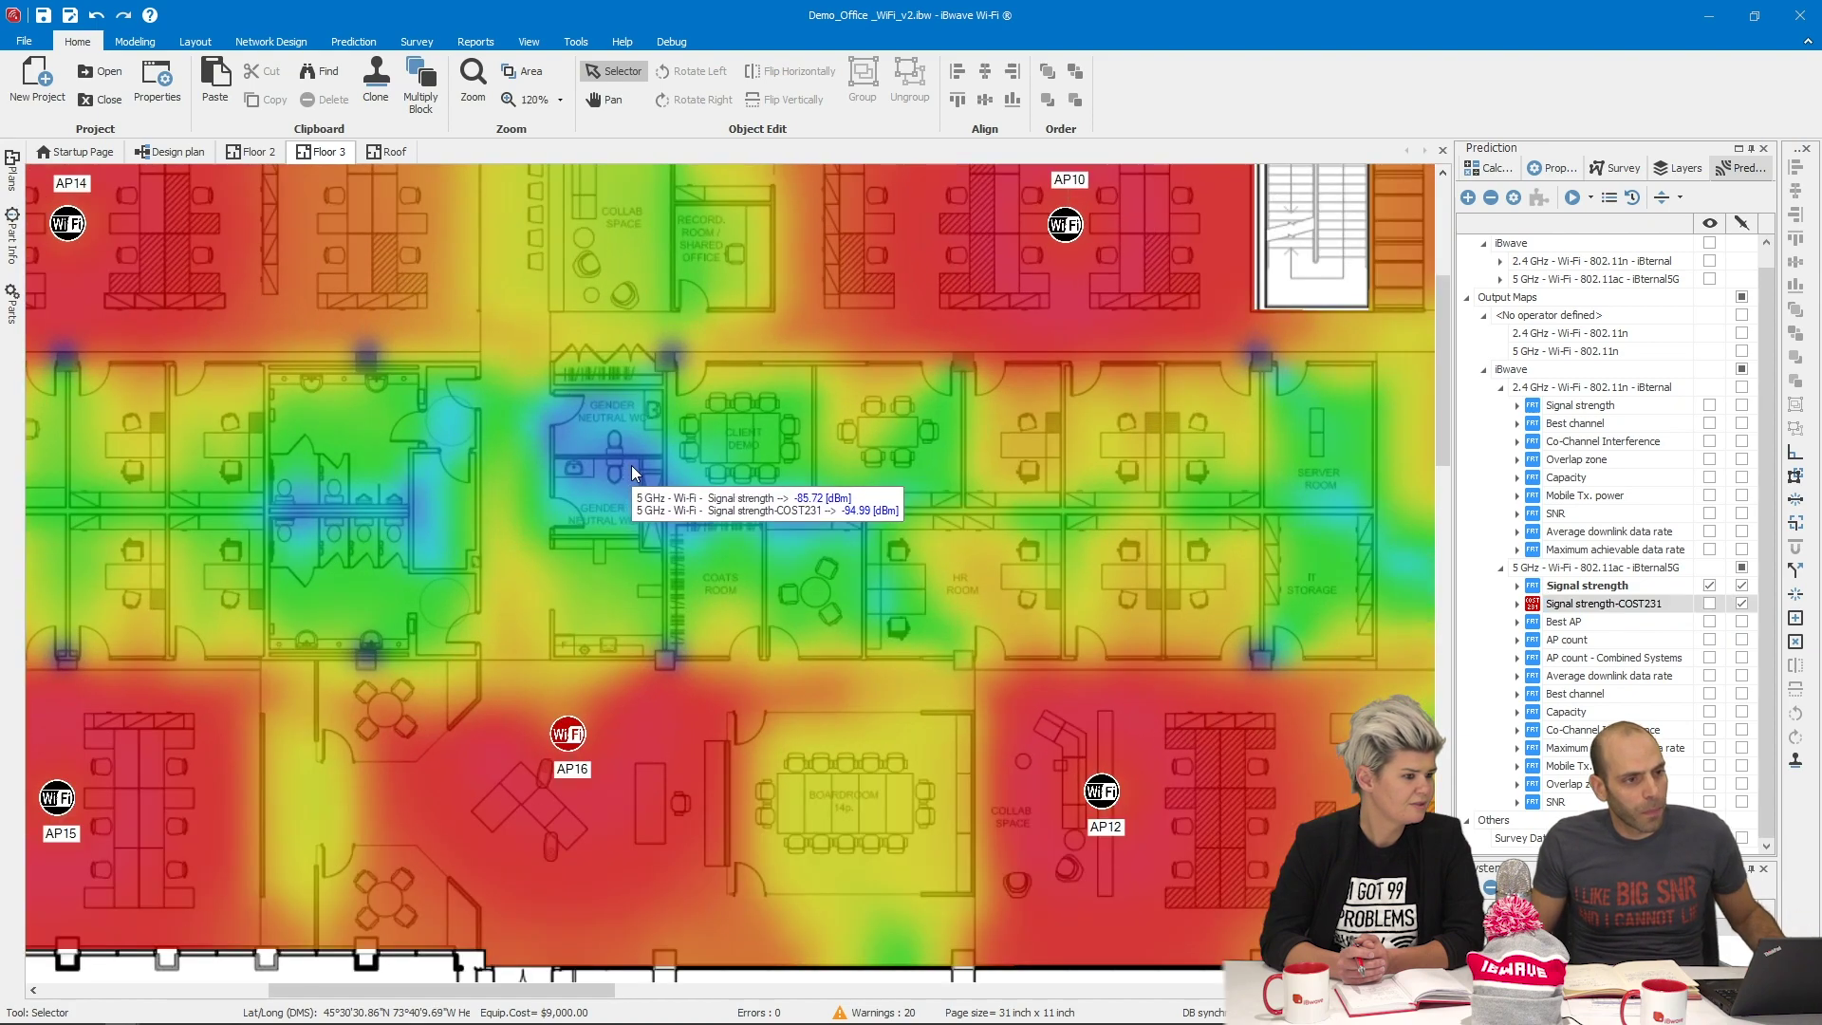
scroll(631, 472, "up", 4)
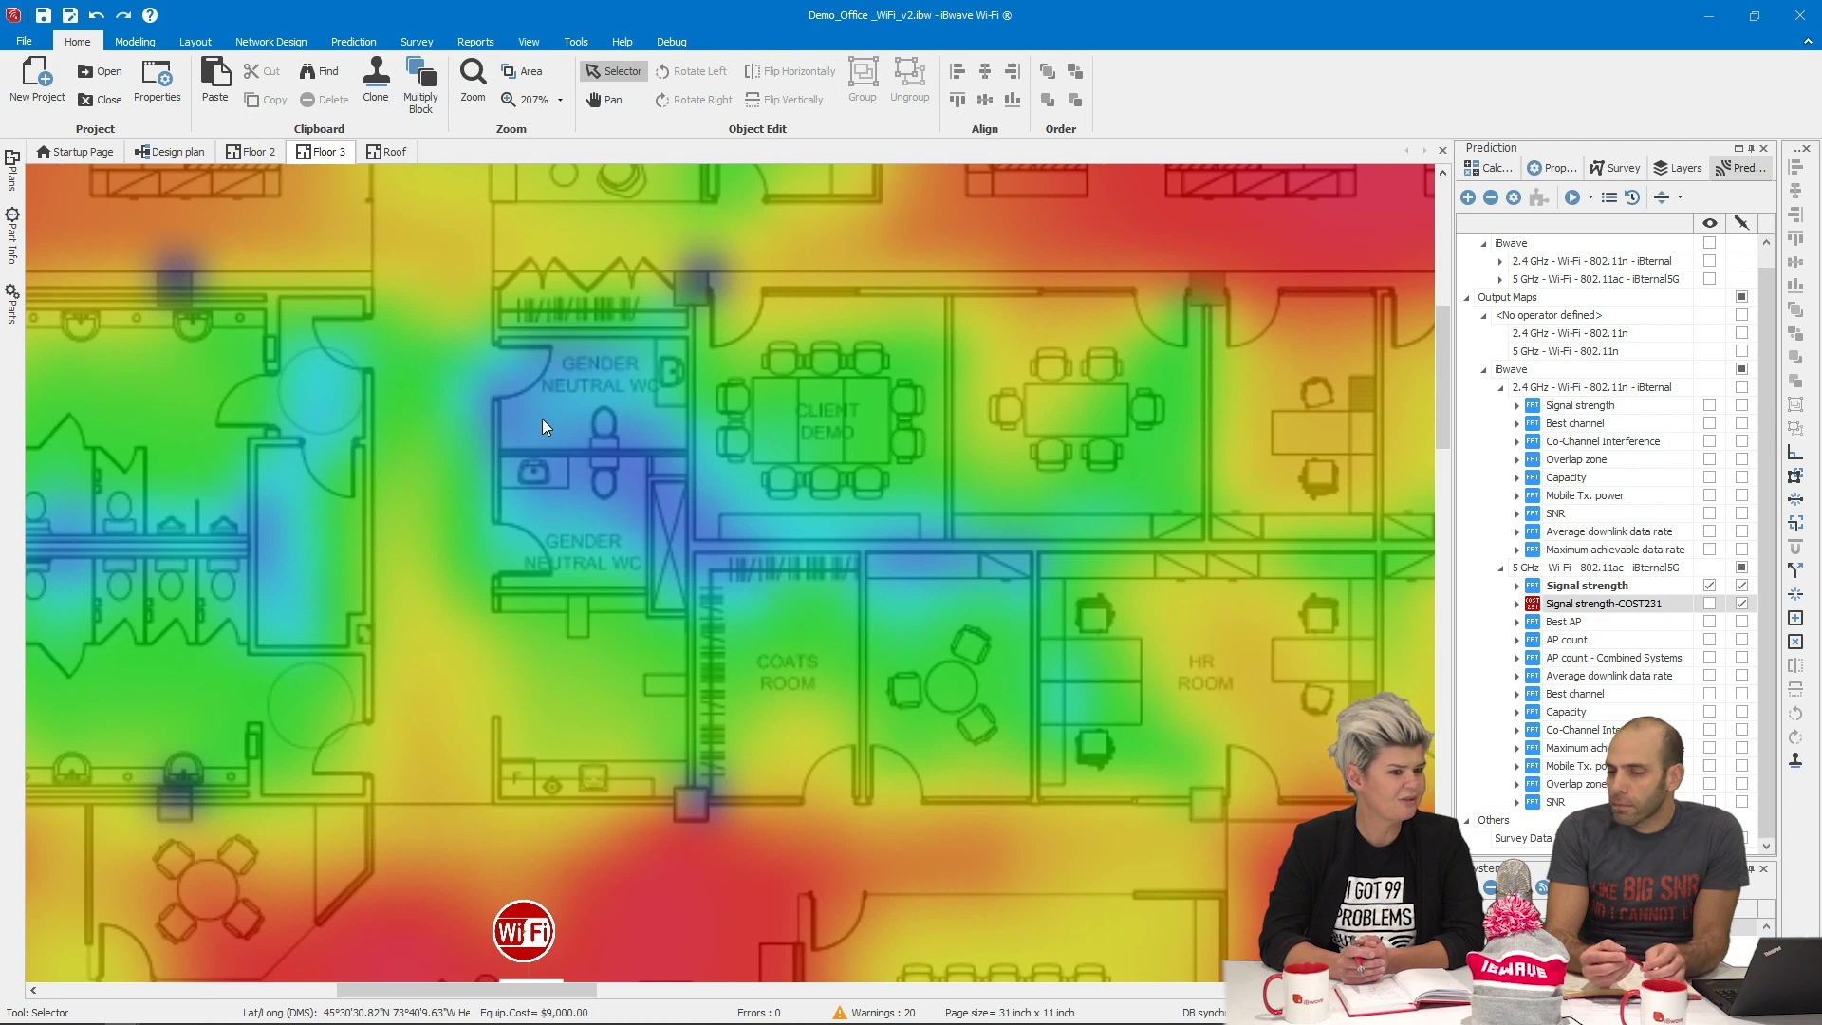
Check the Signal strength map's Specific settings to confirm Fast Ray Tracing is the propagation model
double_click(1578, 587)
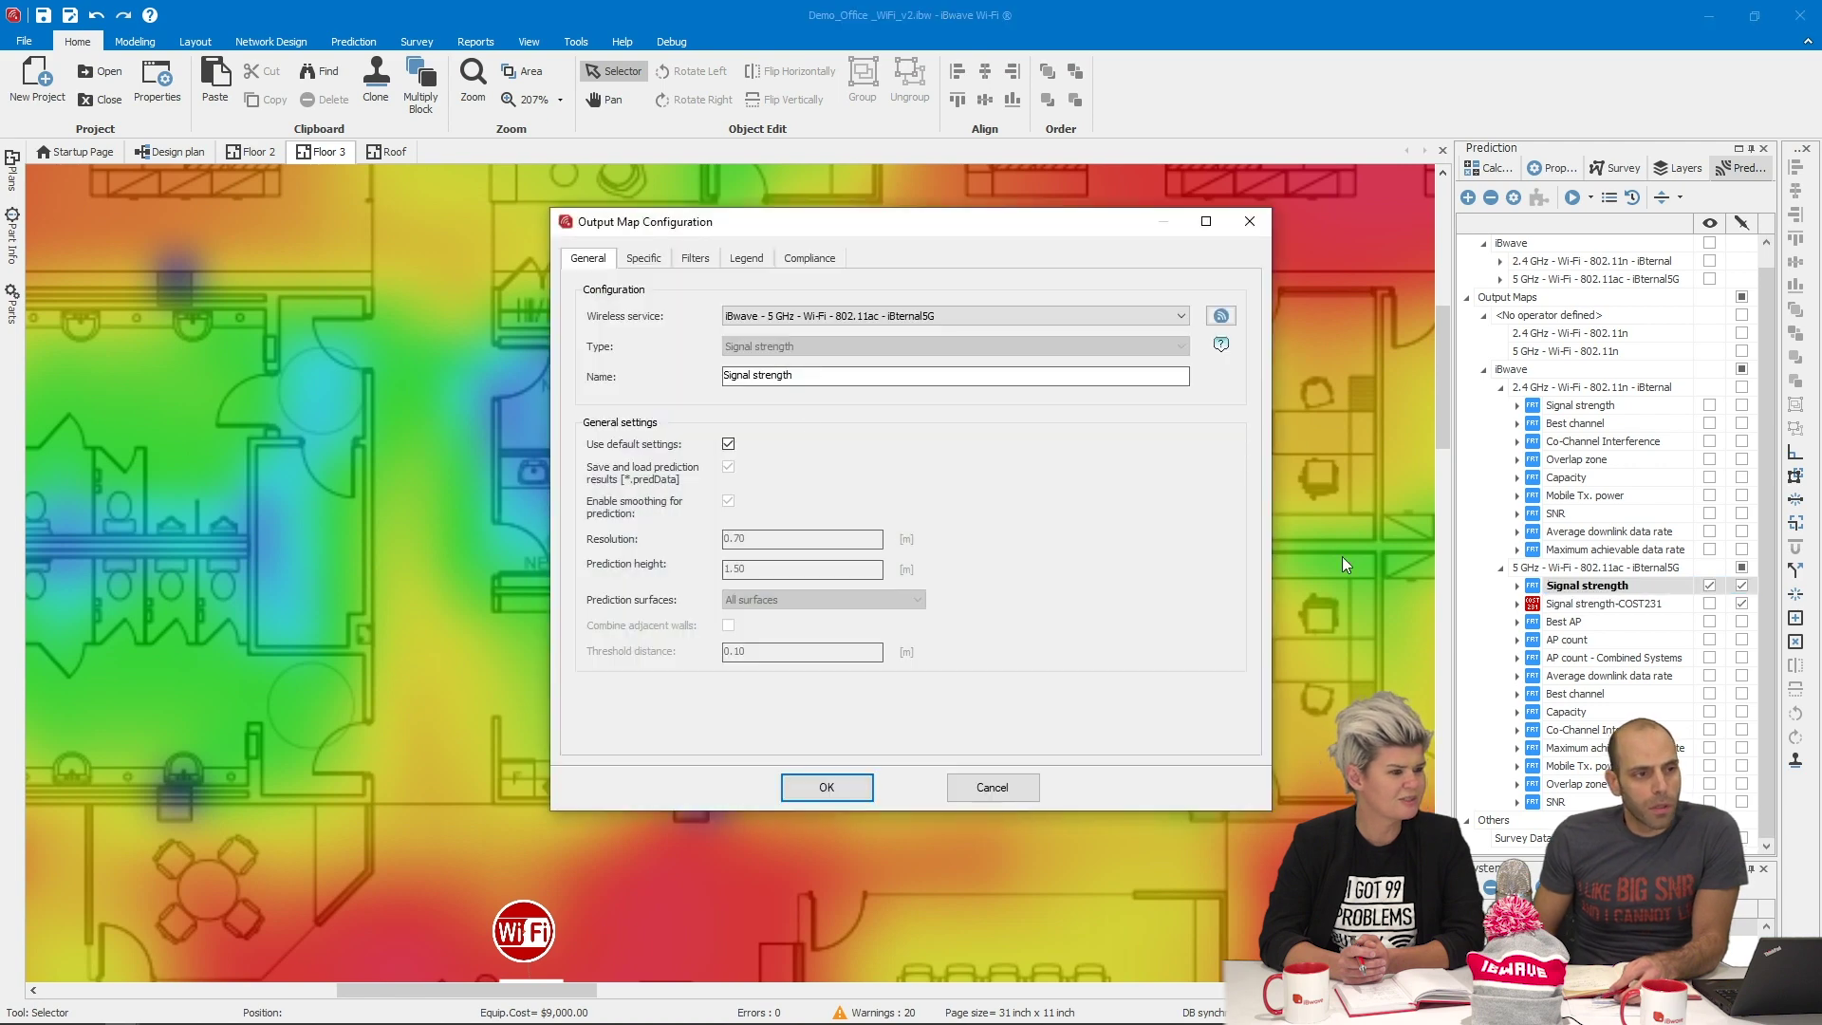
left_click(641, 260)
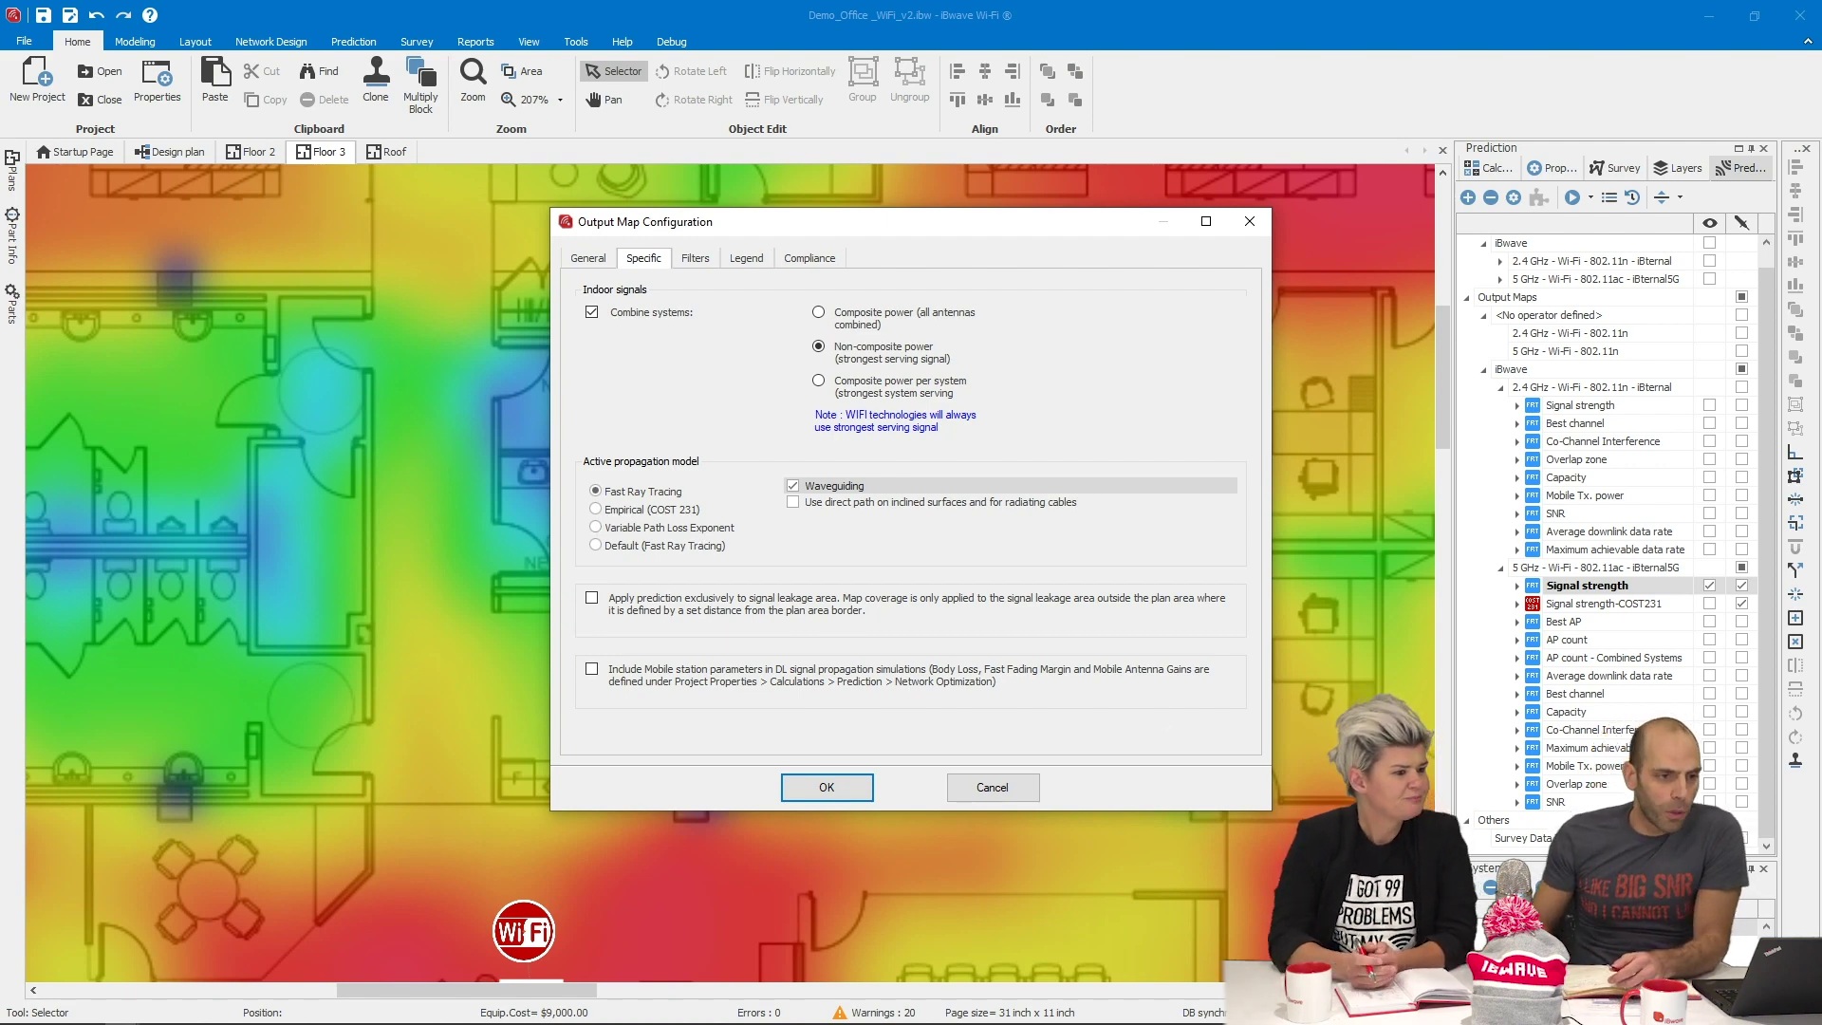
left_click(993, 787)
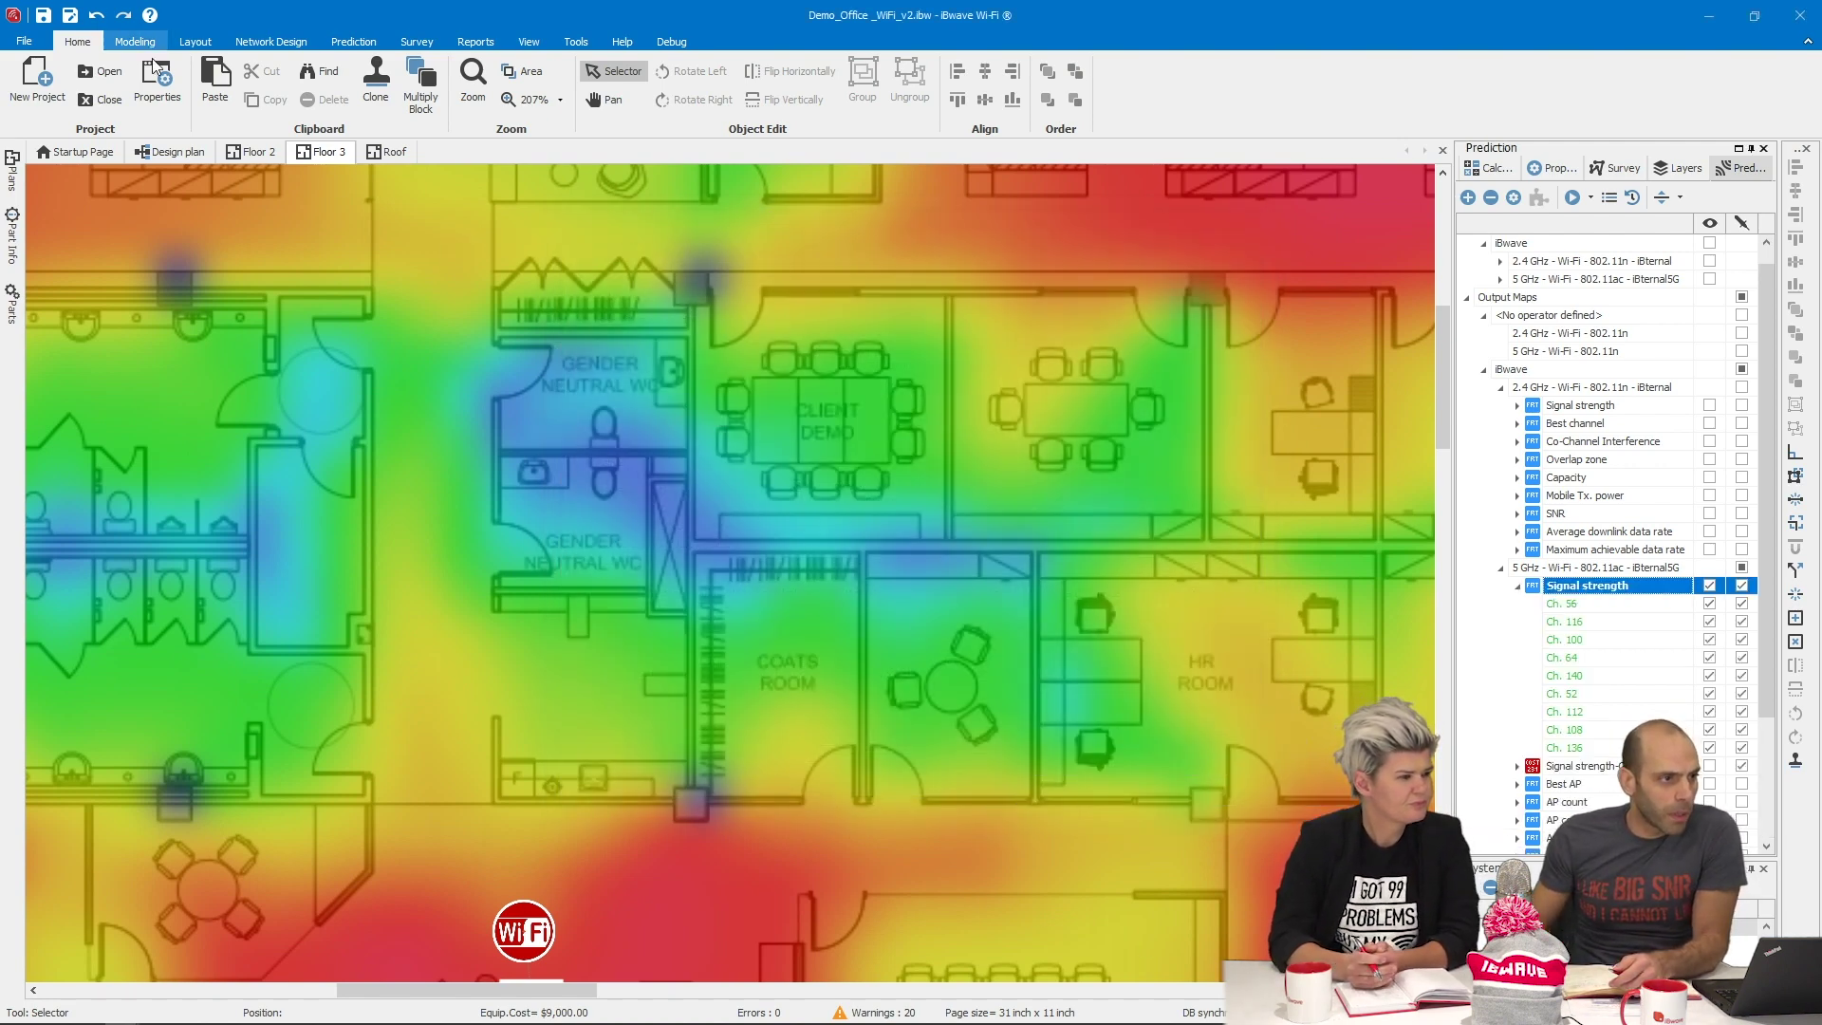
scroll(604, 684, "down", 3)
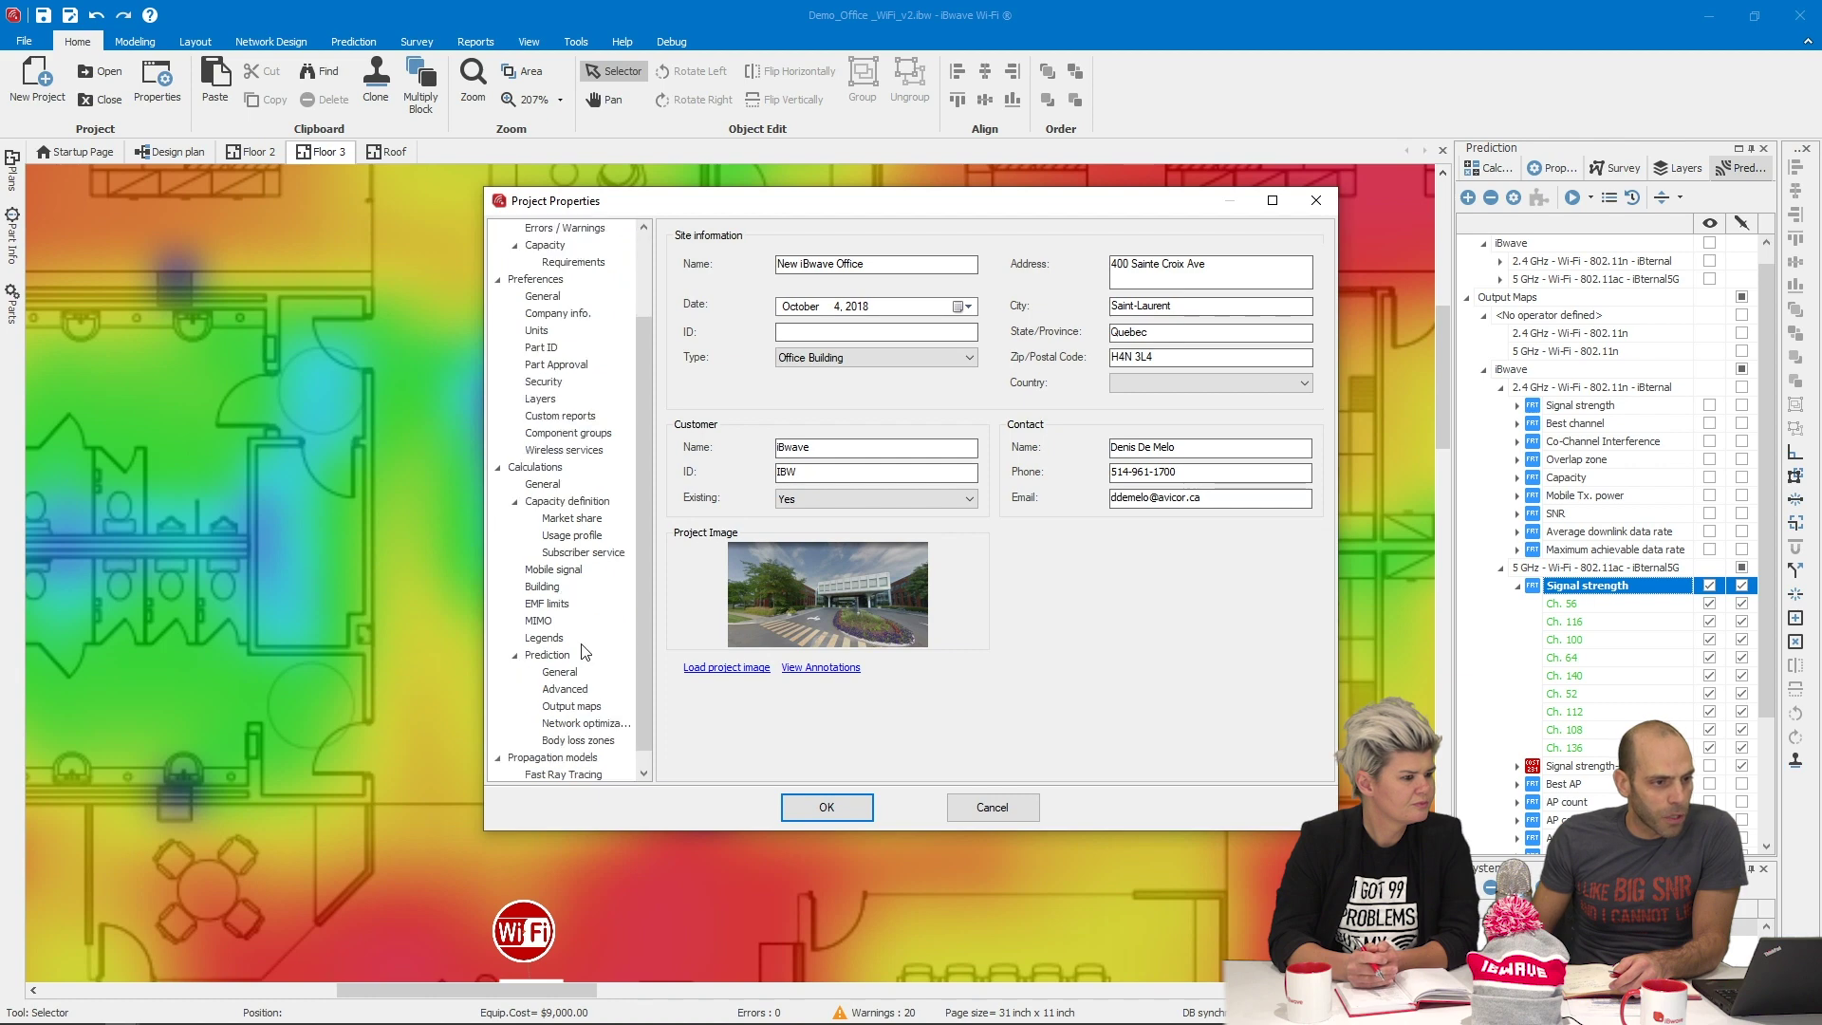
left_click(560, 708)
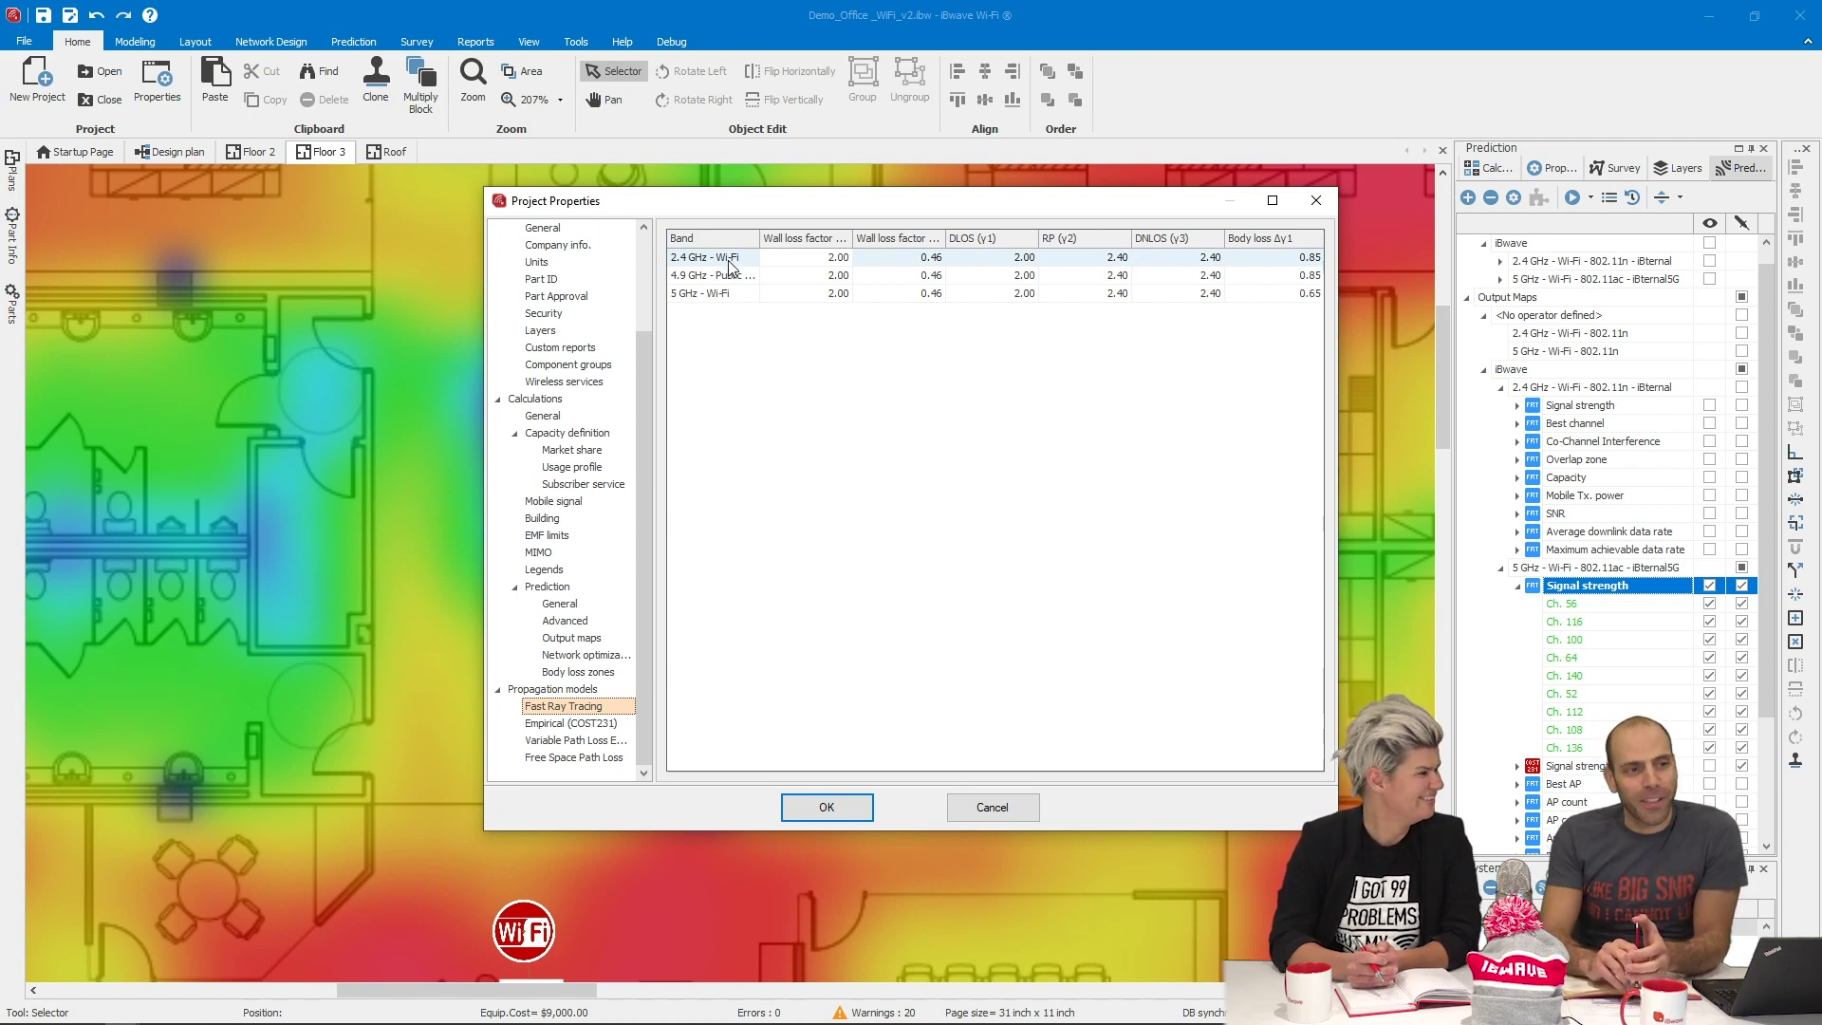
left_click(1318, 198)
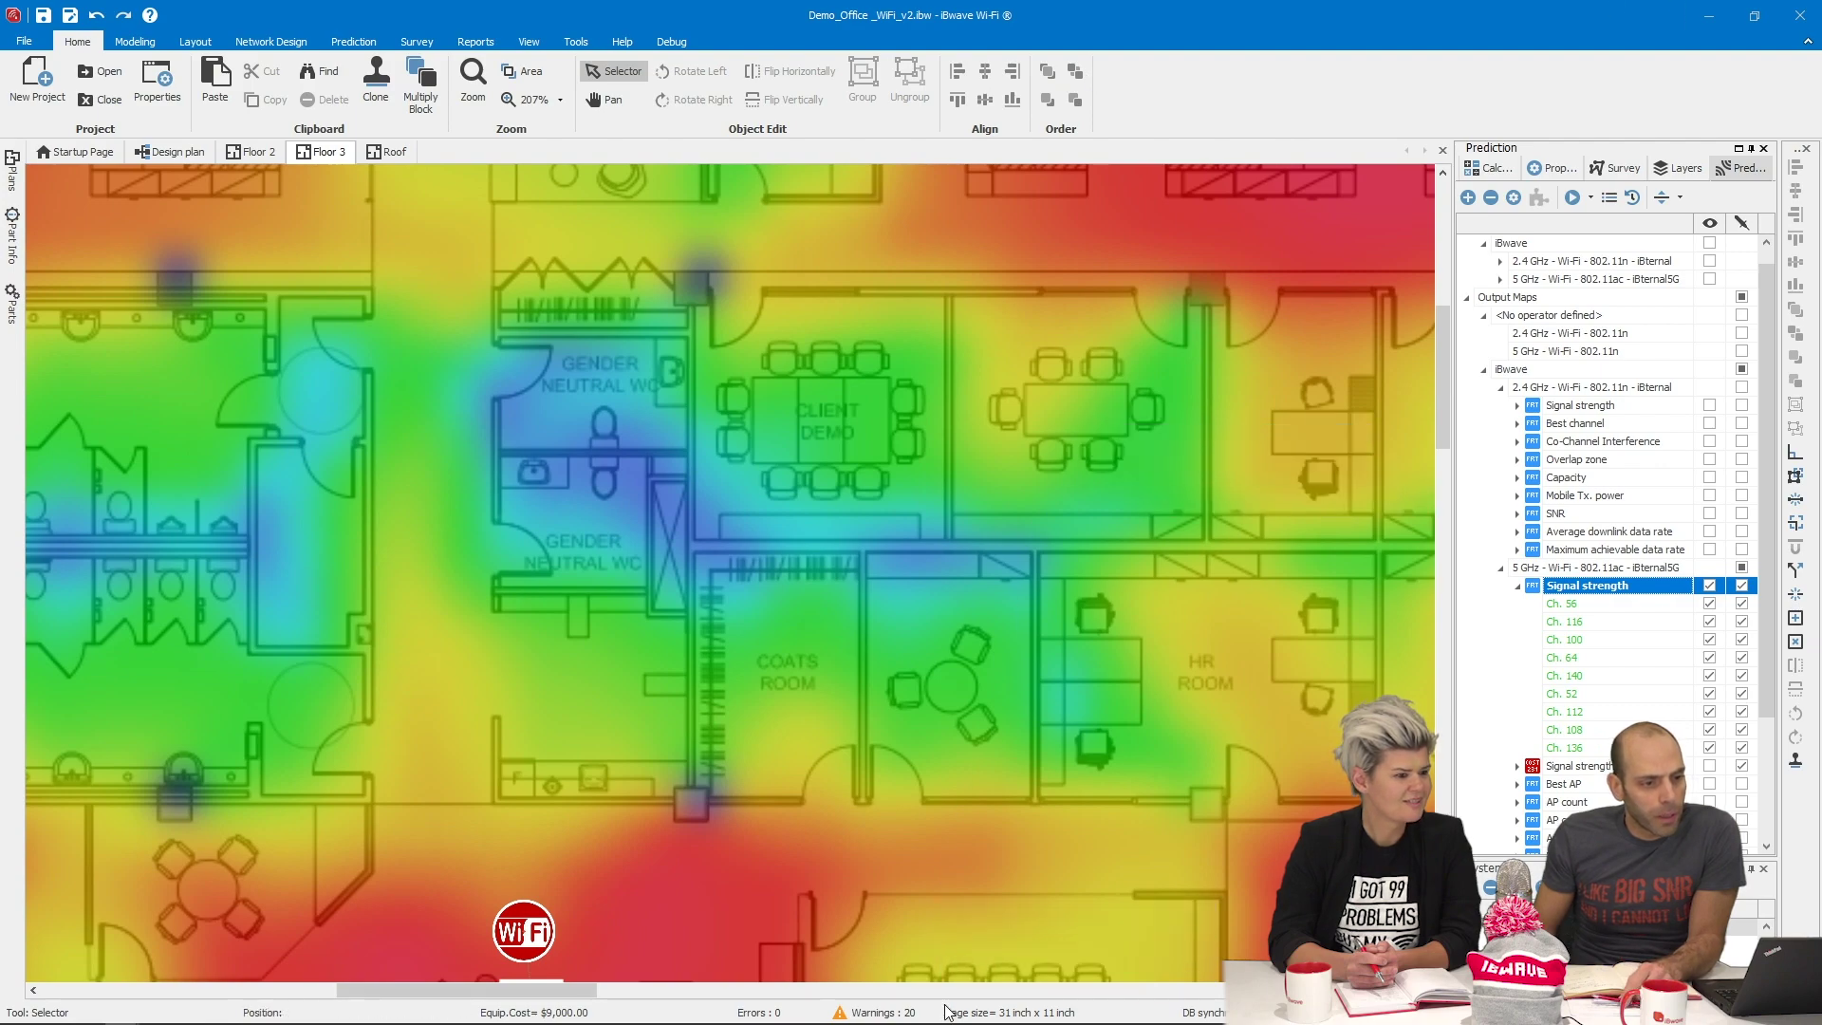
mouse_move(911, 1021)
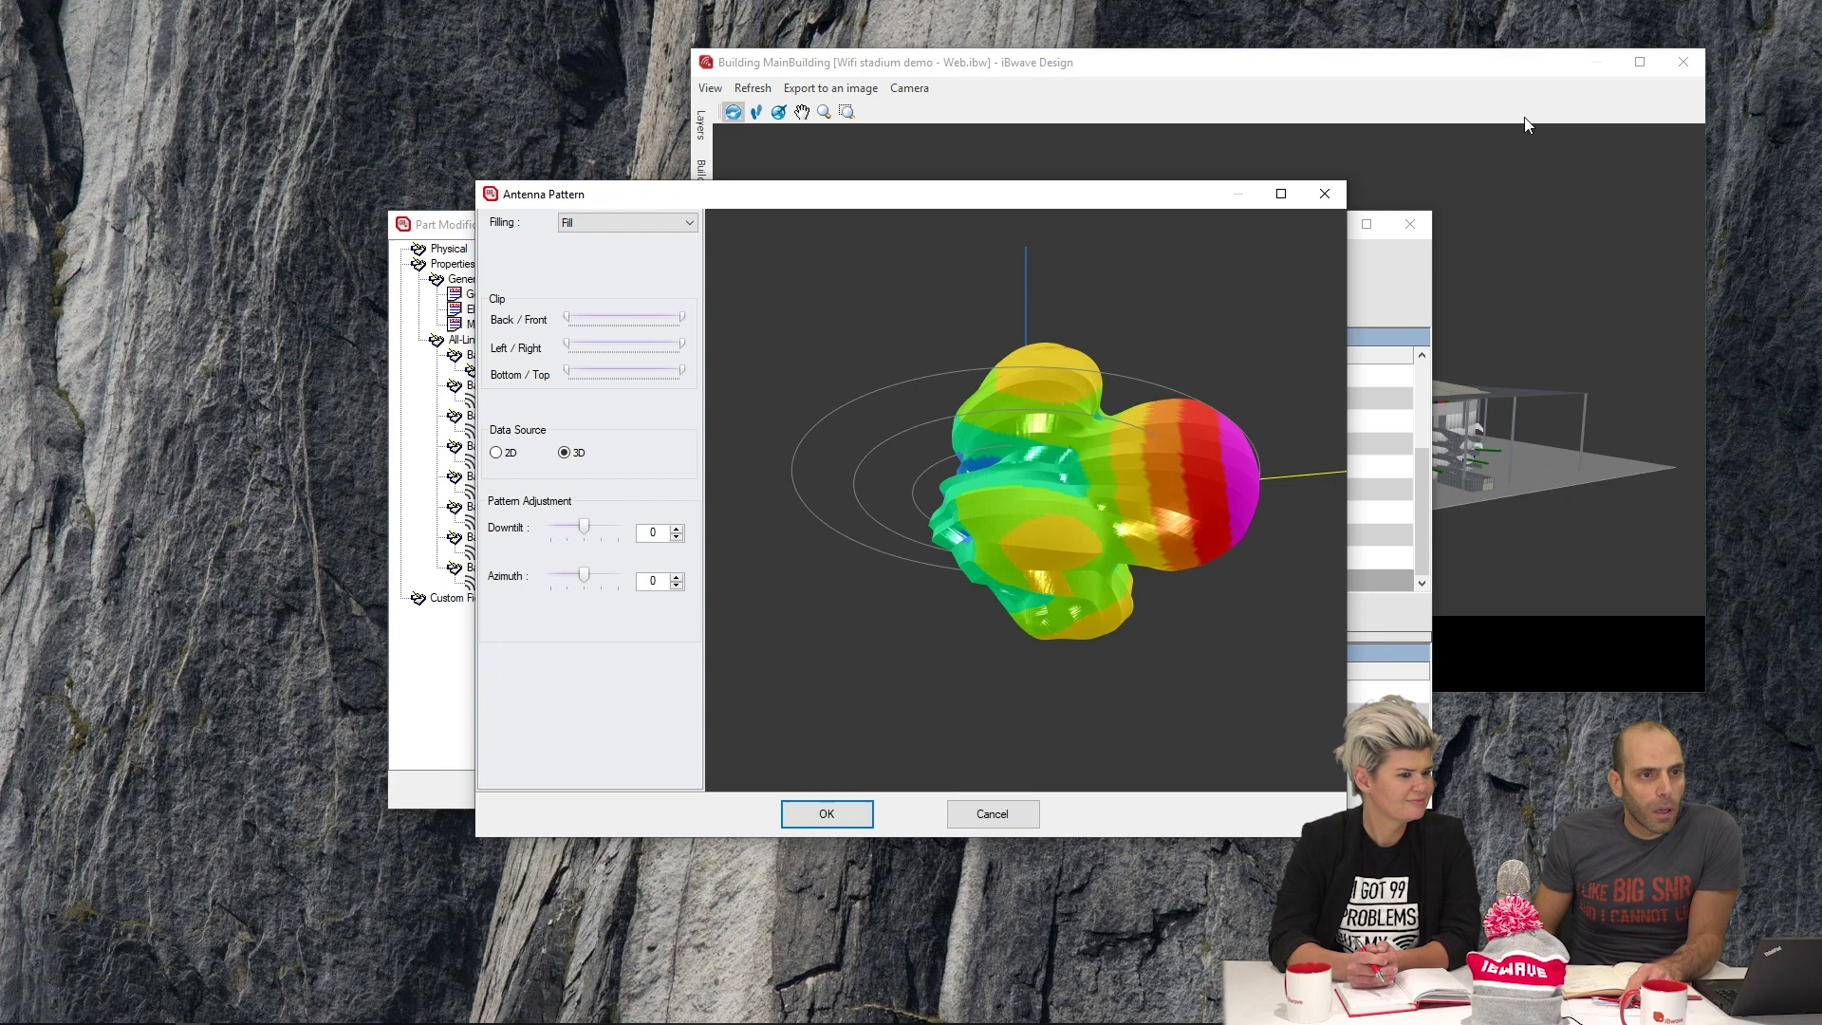
Maximize the MainBuilding 3D window and zoom in on the seating stands and their antennas
left_click(1481, 102)
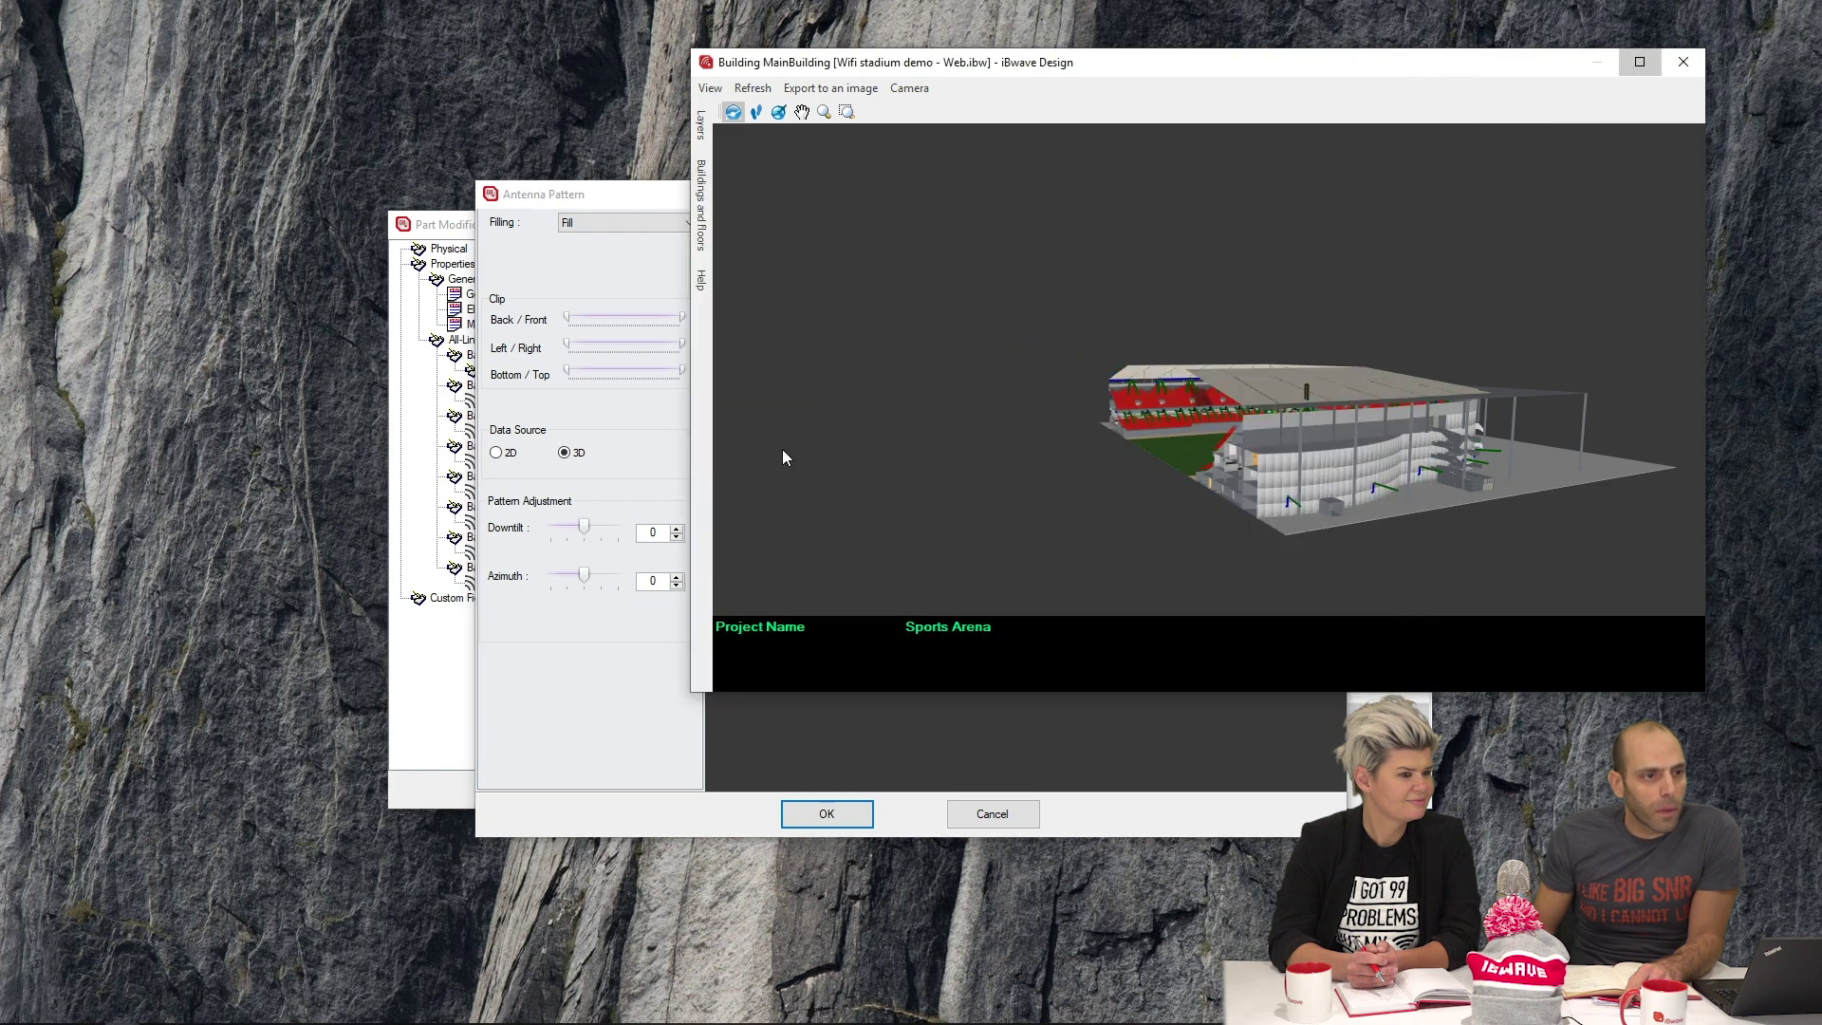
left_click(1640, 62)
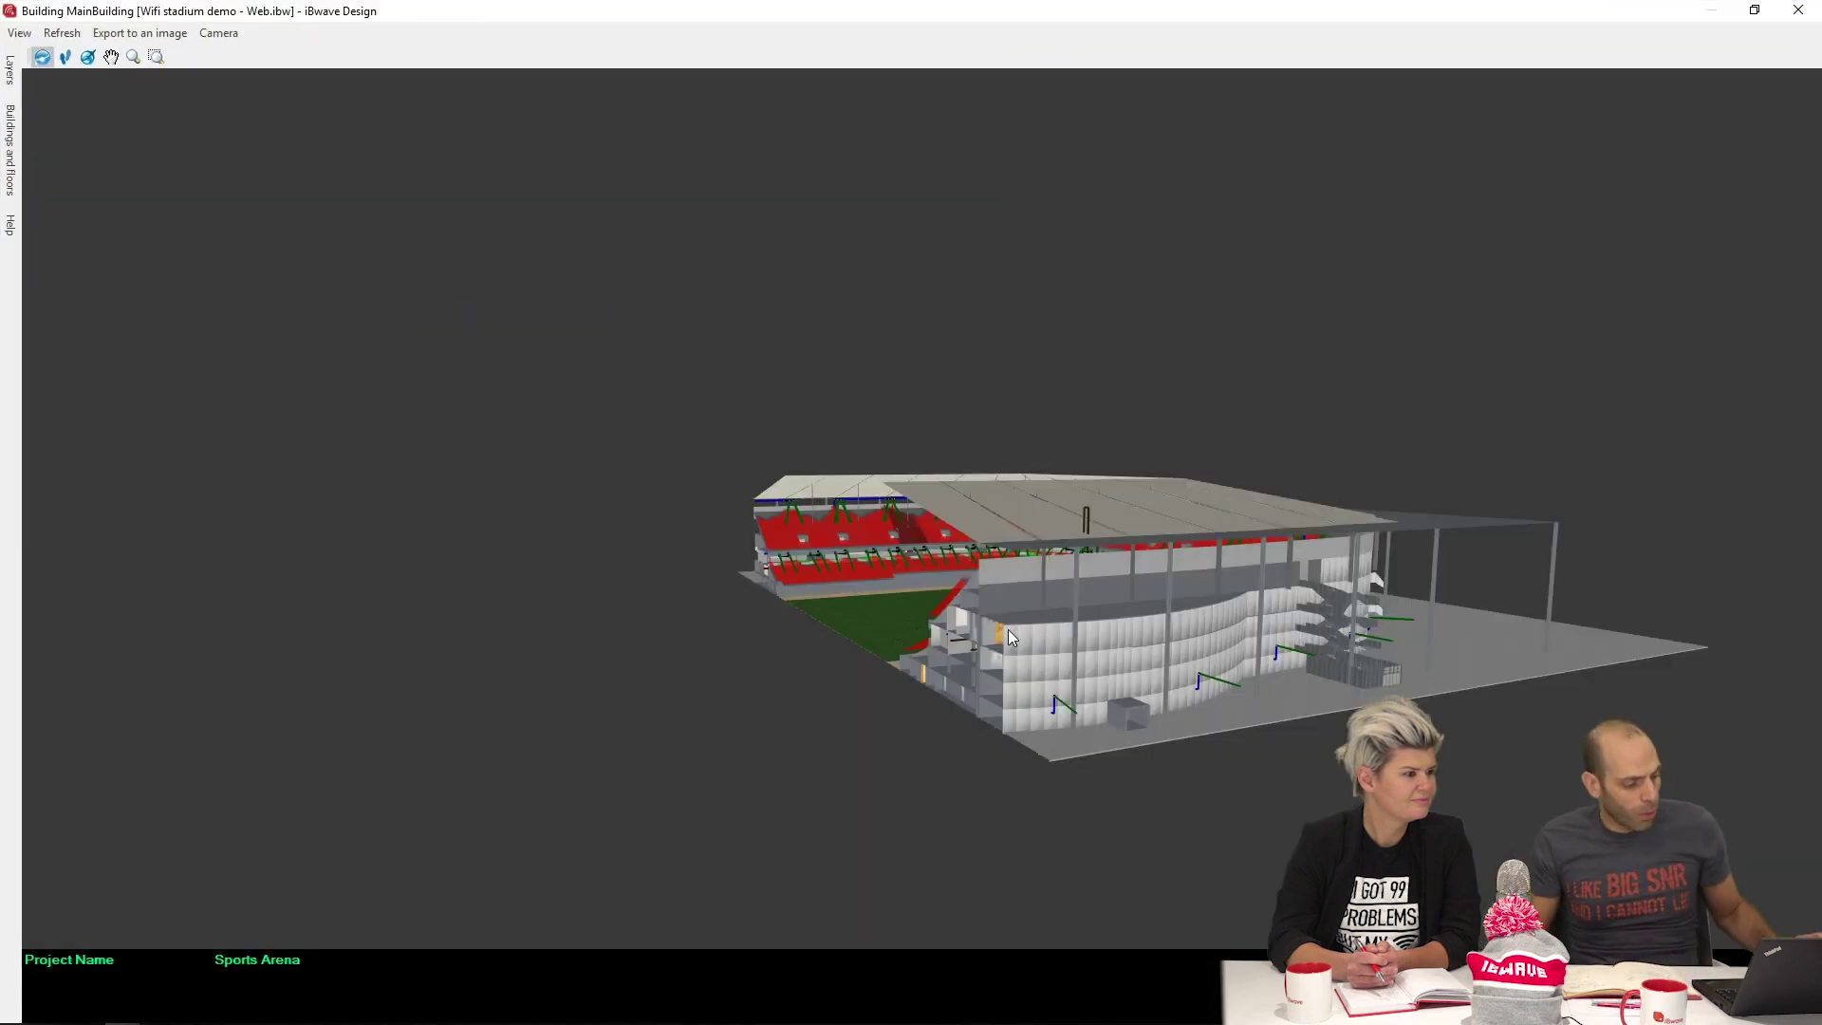
mouse_move(964, 663)
left_mouse_down()
mouse_move(901, 653)
mouse_move(945, 651)
left_mouse_up()
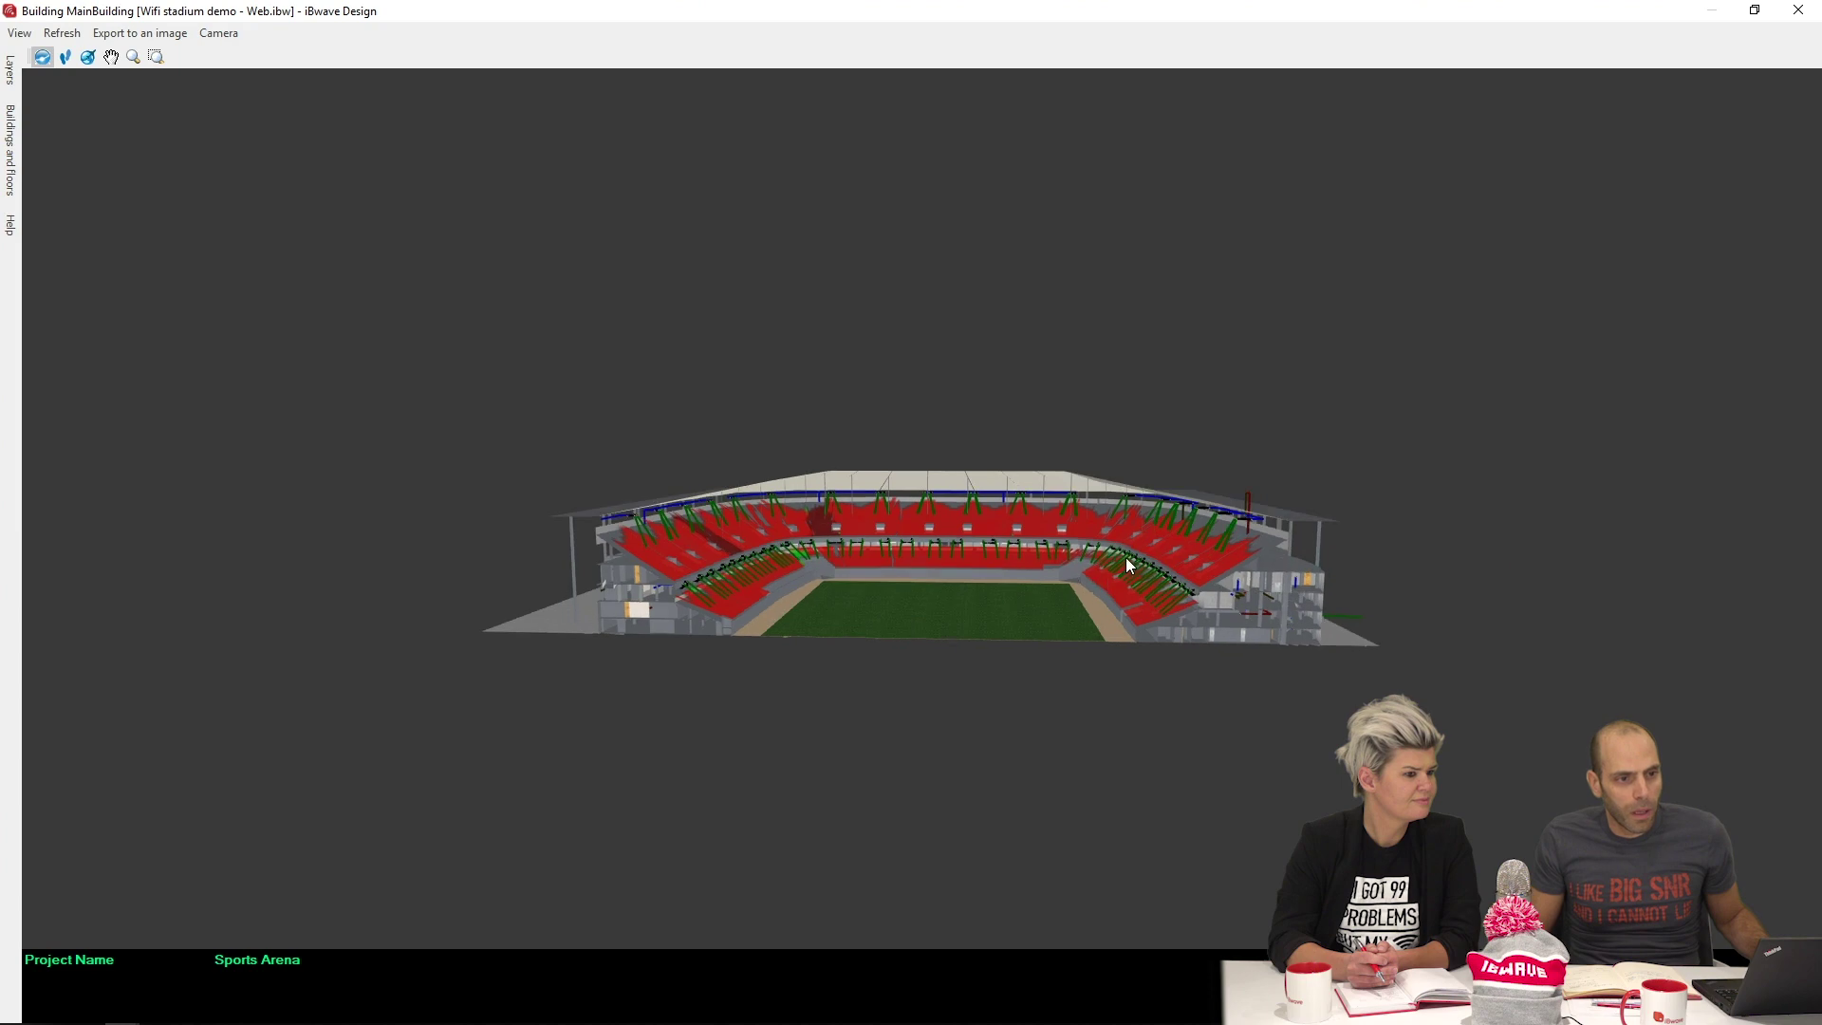
scroll(1186, 569, "up", 3)
scroll(1275, 587, "up", 5)
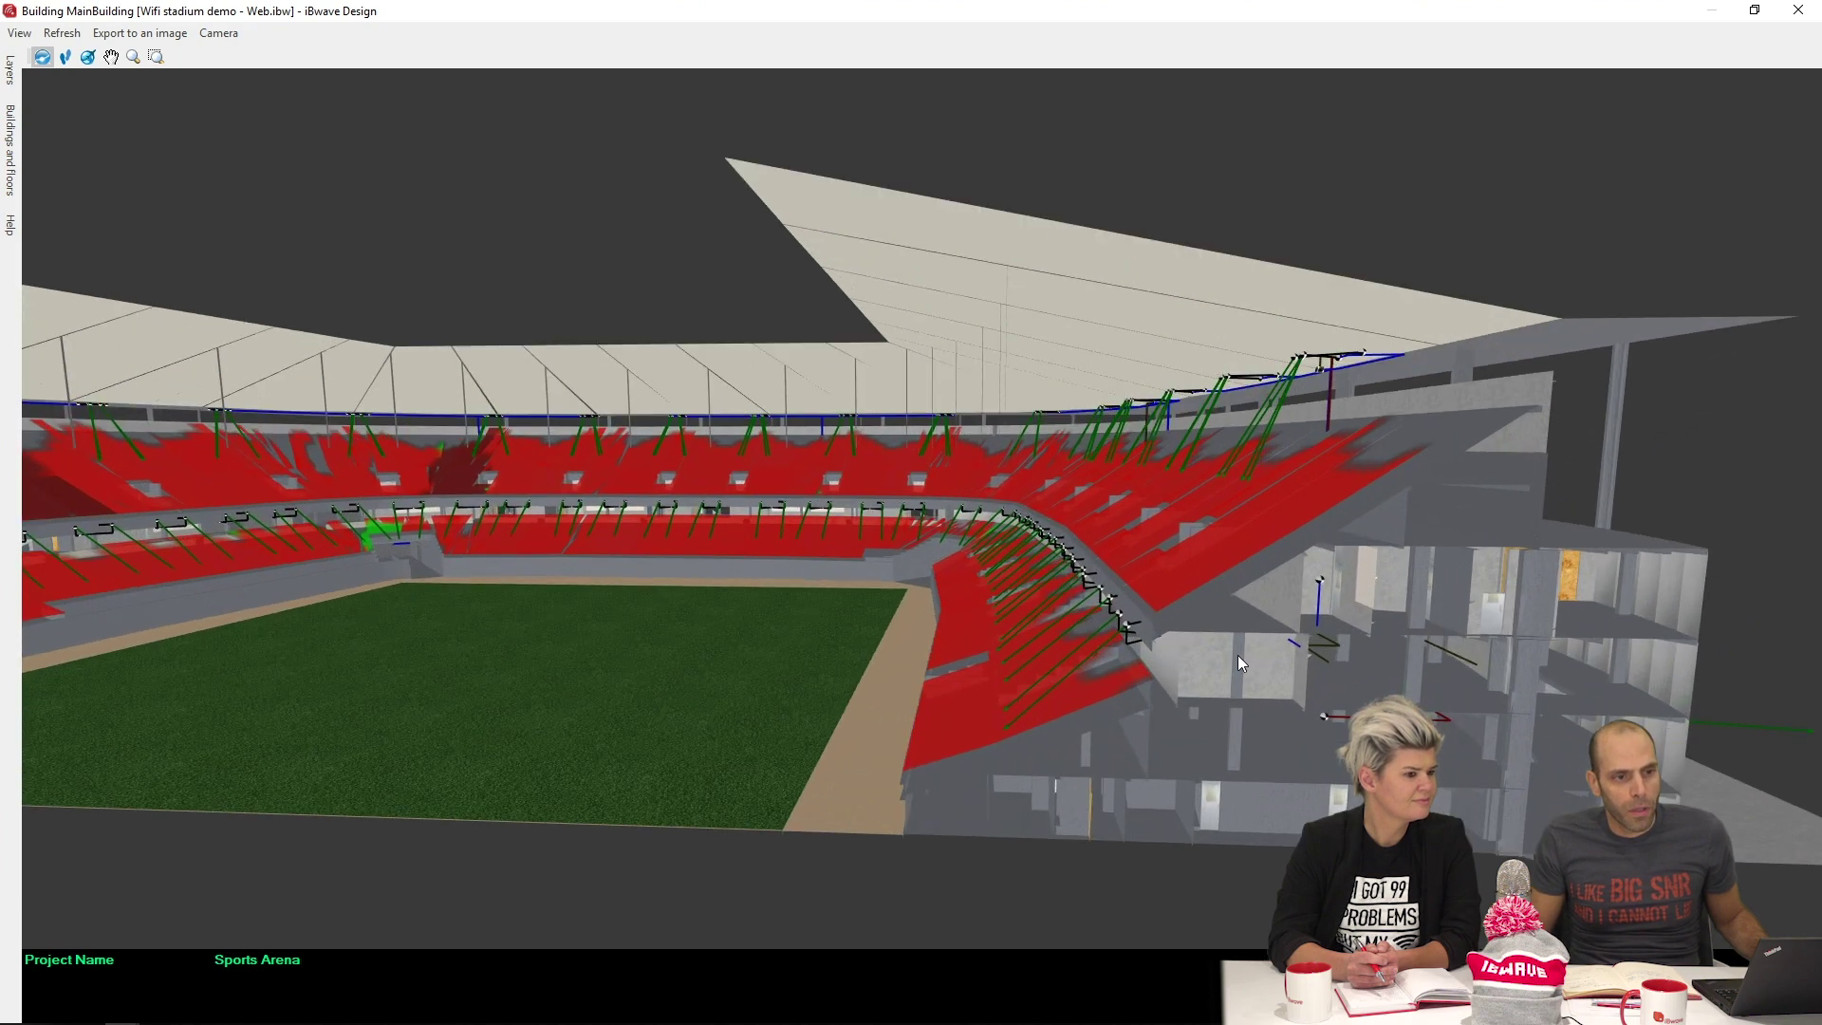
scroll(1247, 636, "up", 3)
scroll(1129, 611, "down", 5)
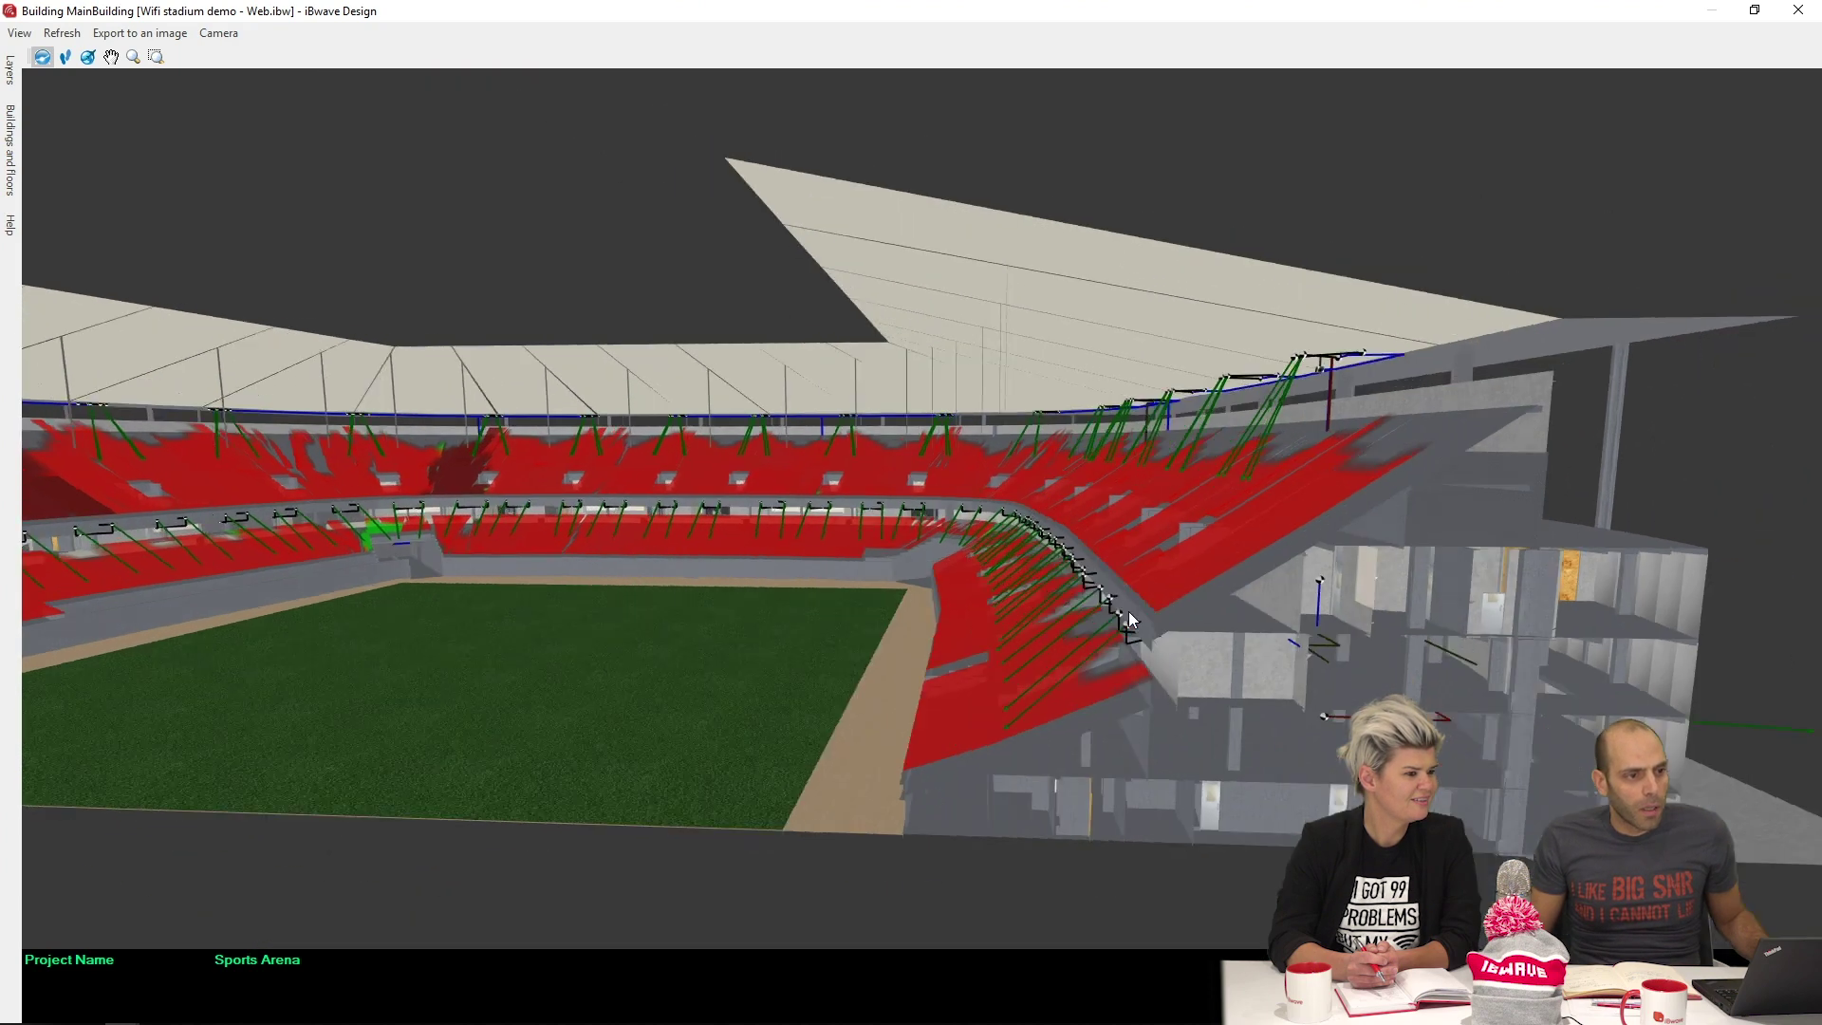
scroll(1160, 598, "up", 3)
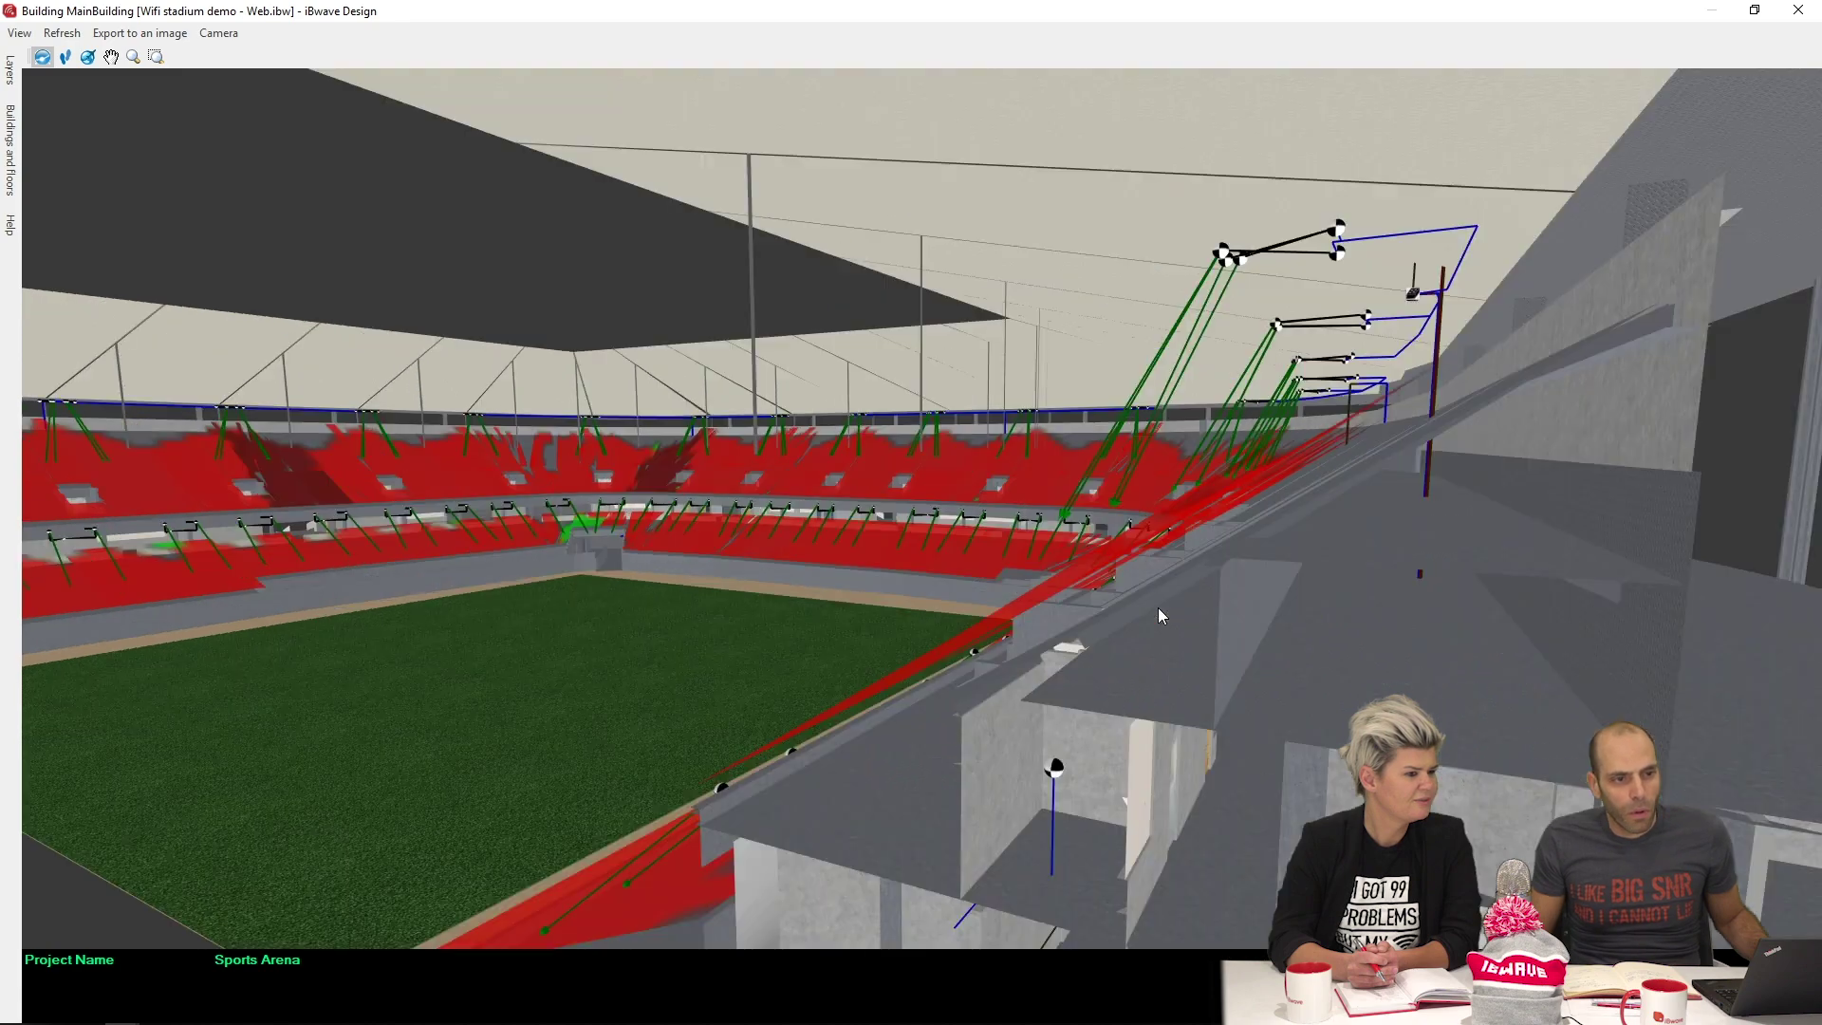
scroll(1156, 611, "down", 2)
scroll(1149, 590, "down", 3)
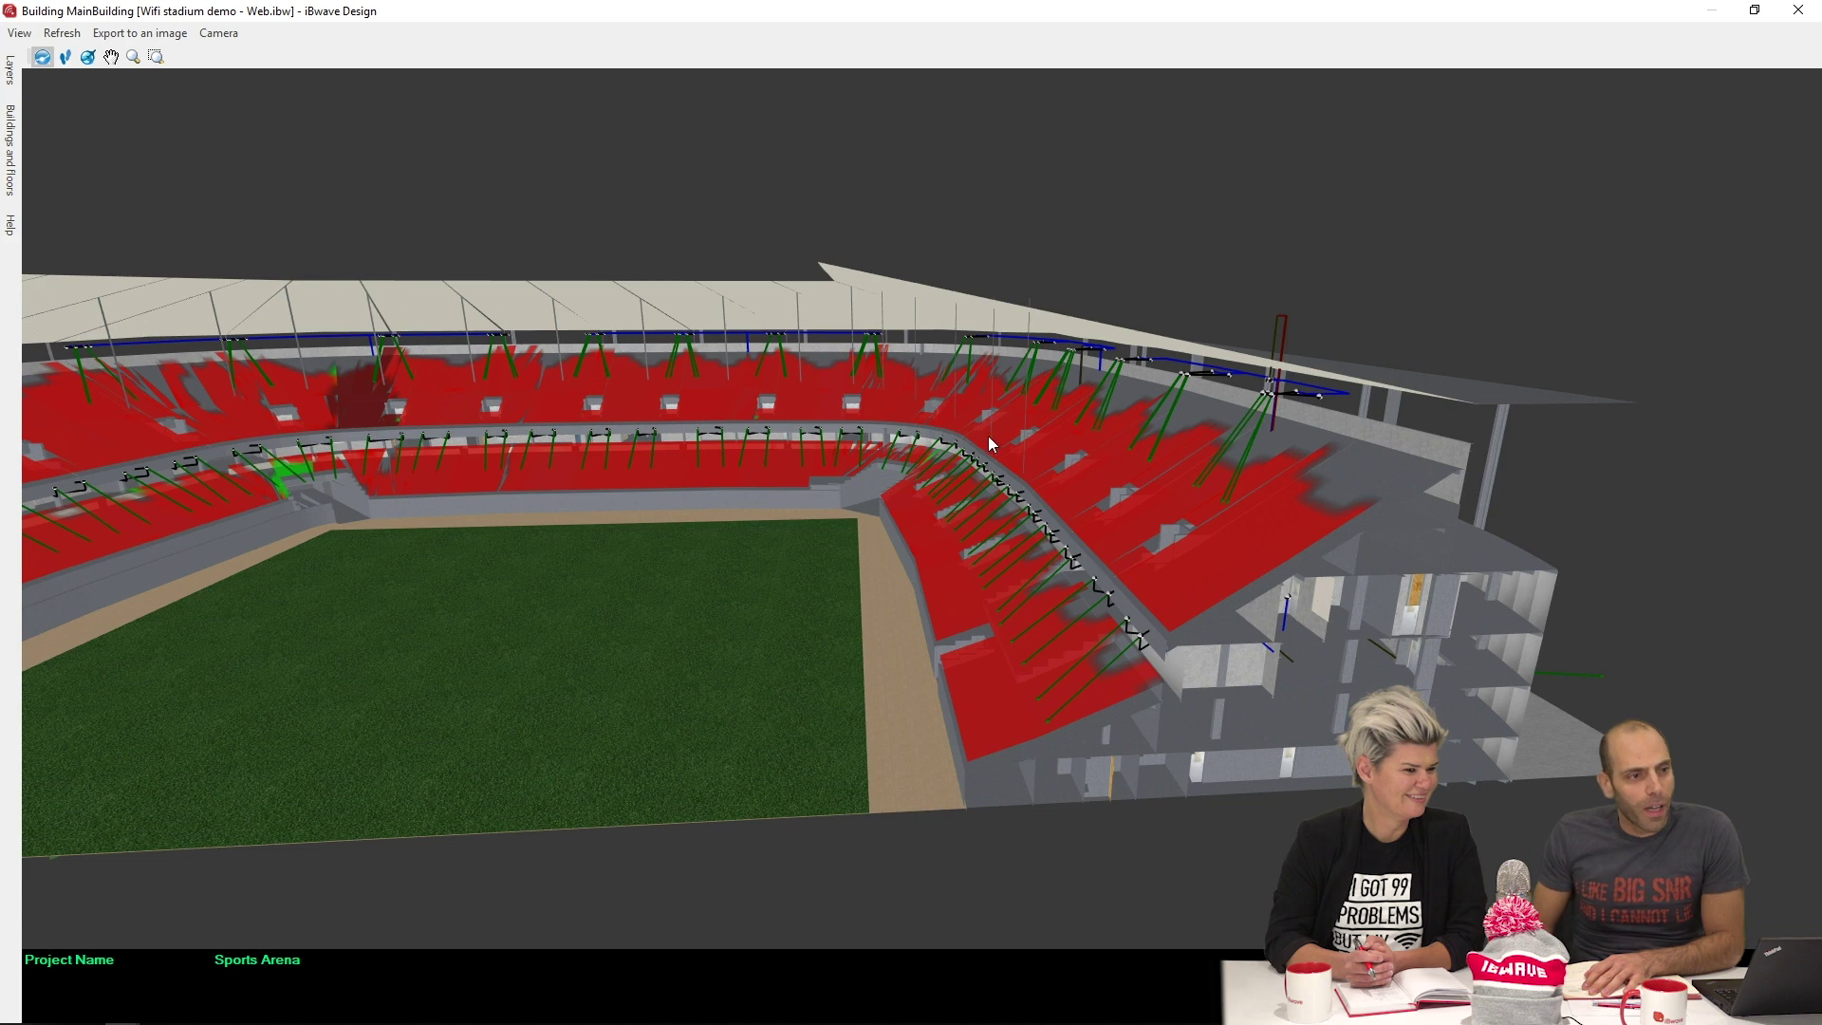
Zoom around the 3D stadium, then return to the Stahlbeton concrete wall's Wall properties
scroll(1217, 499, "up", 4)
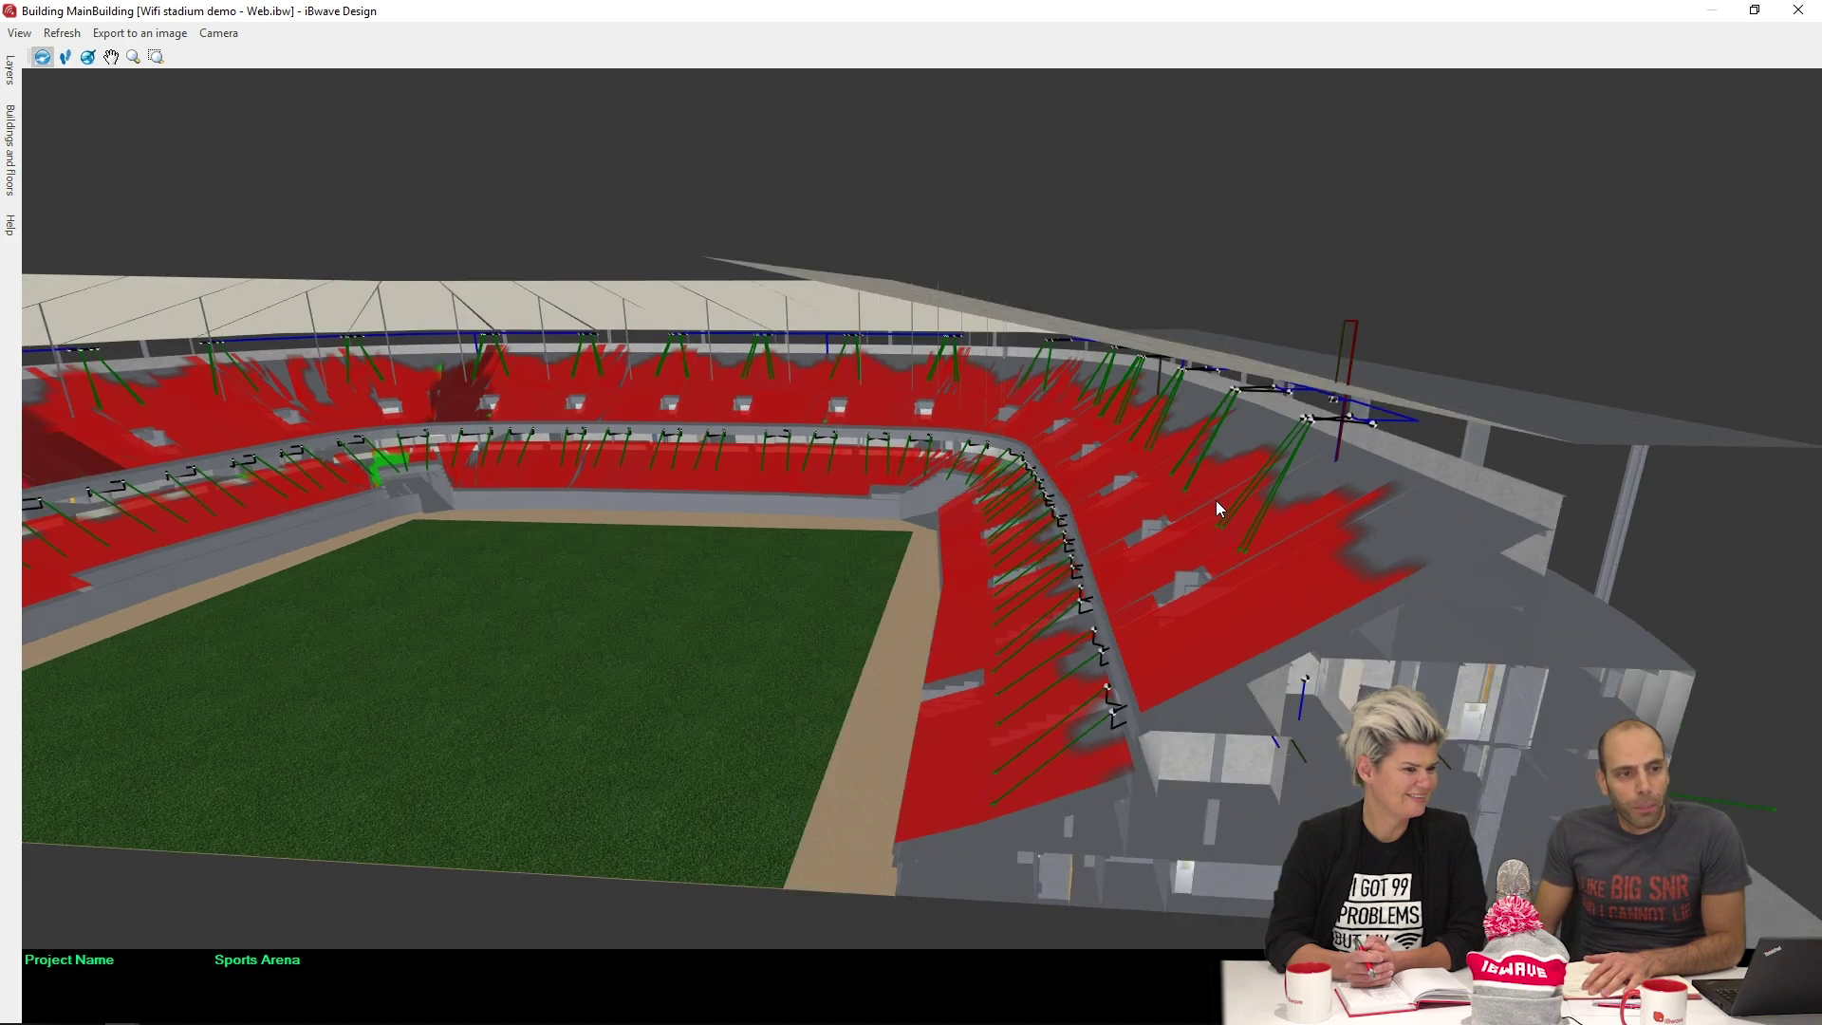
scroll(1232, 499, "up", 1)
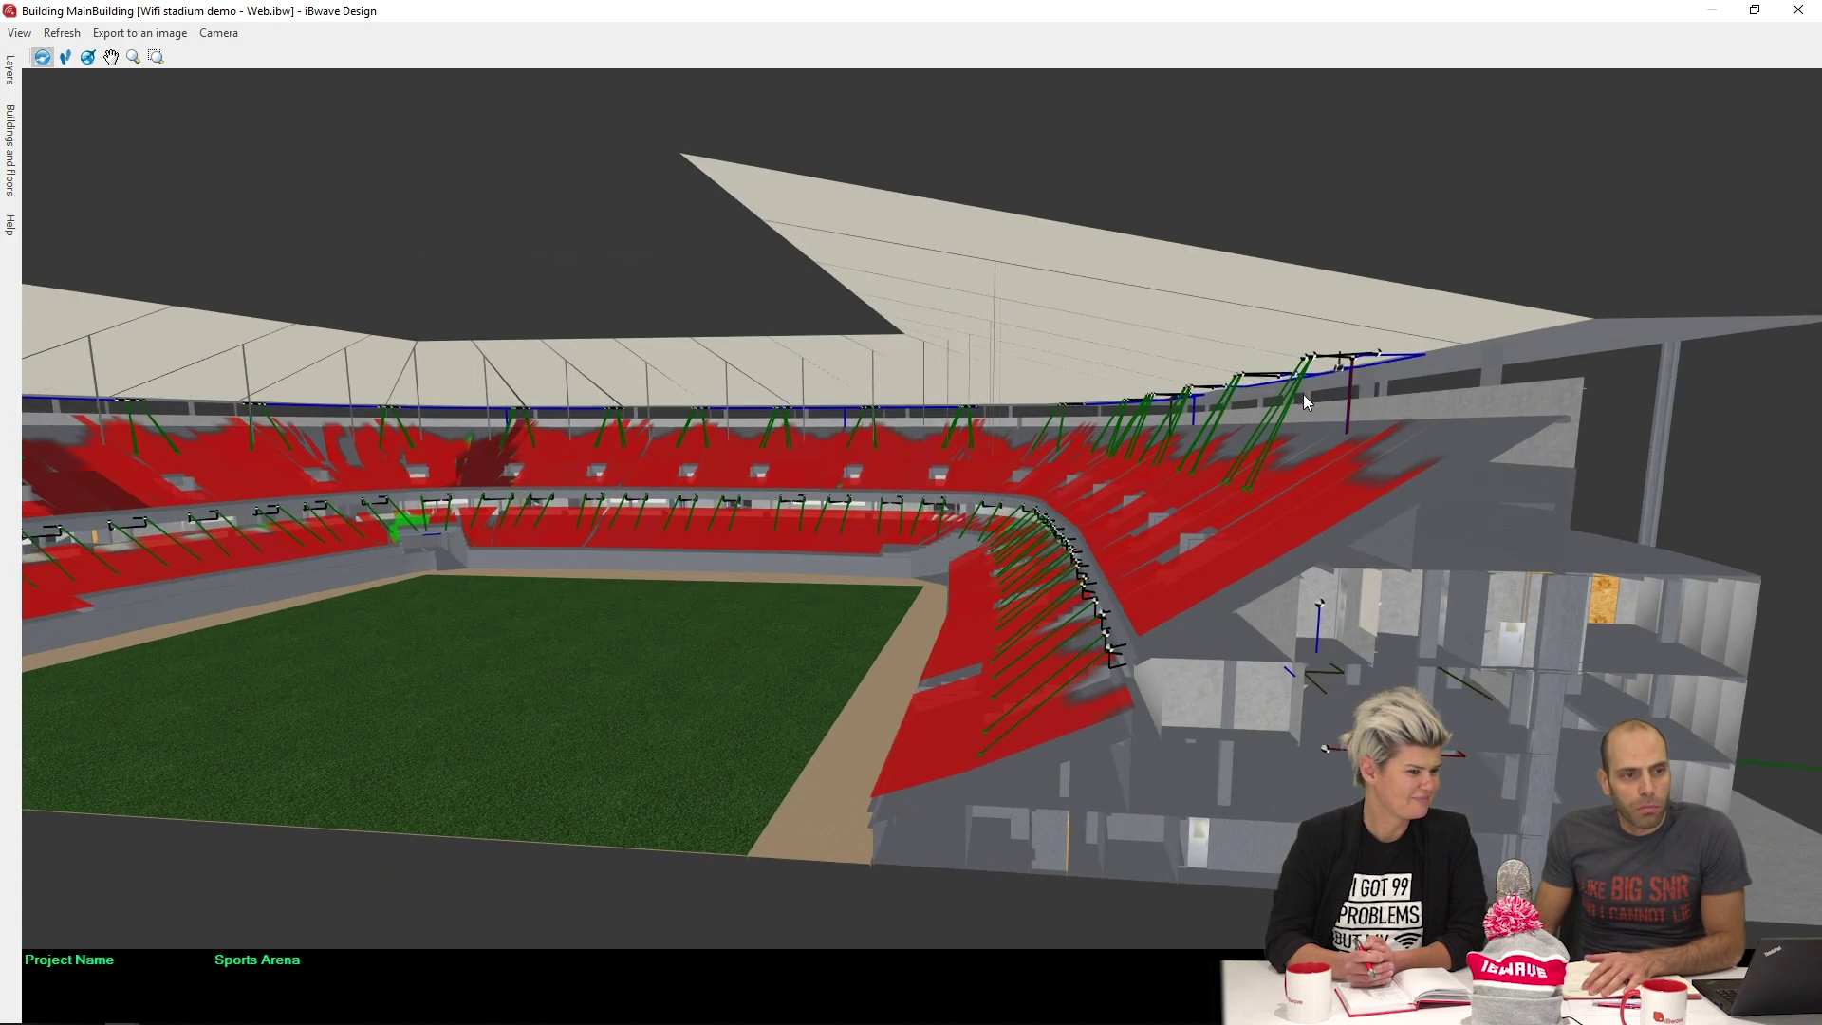
scroll(1262, 607, "up", 3)
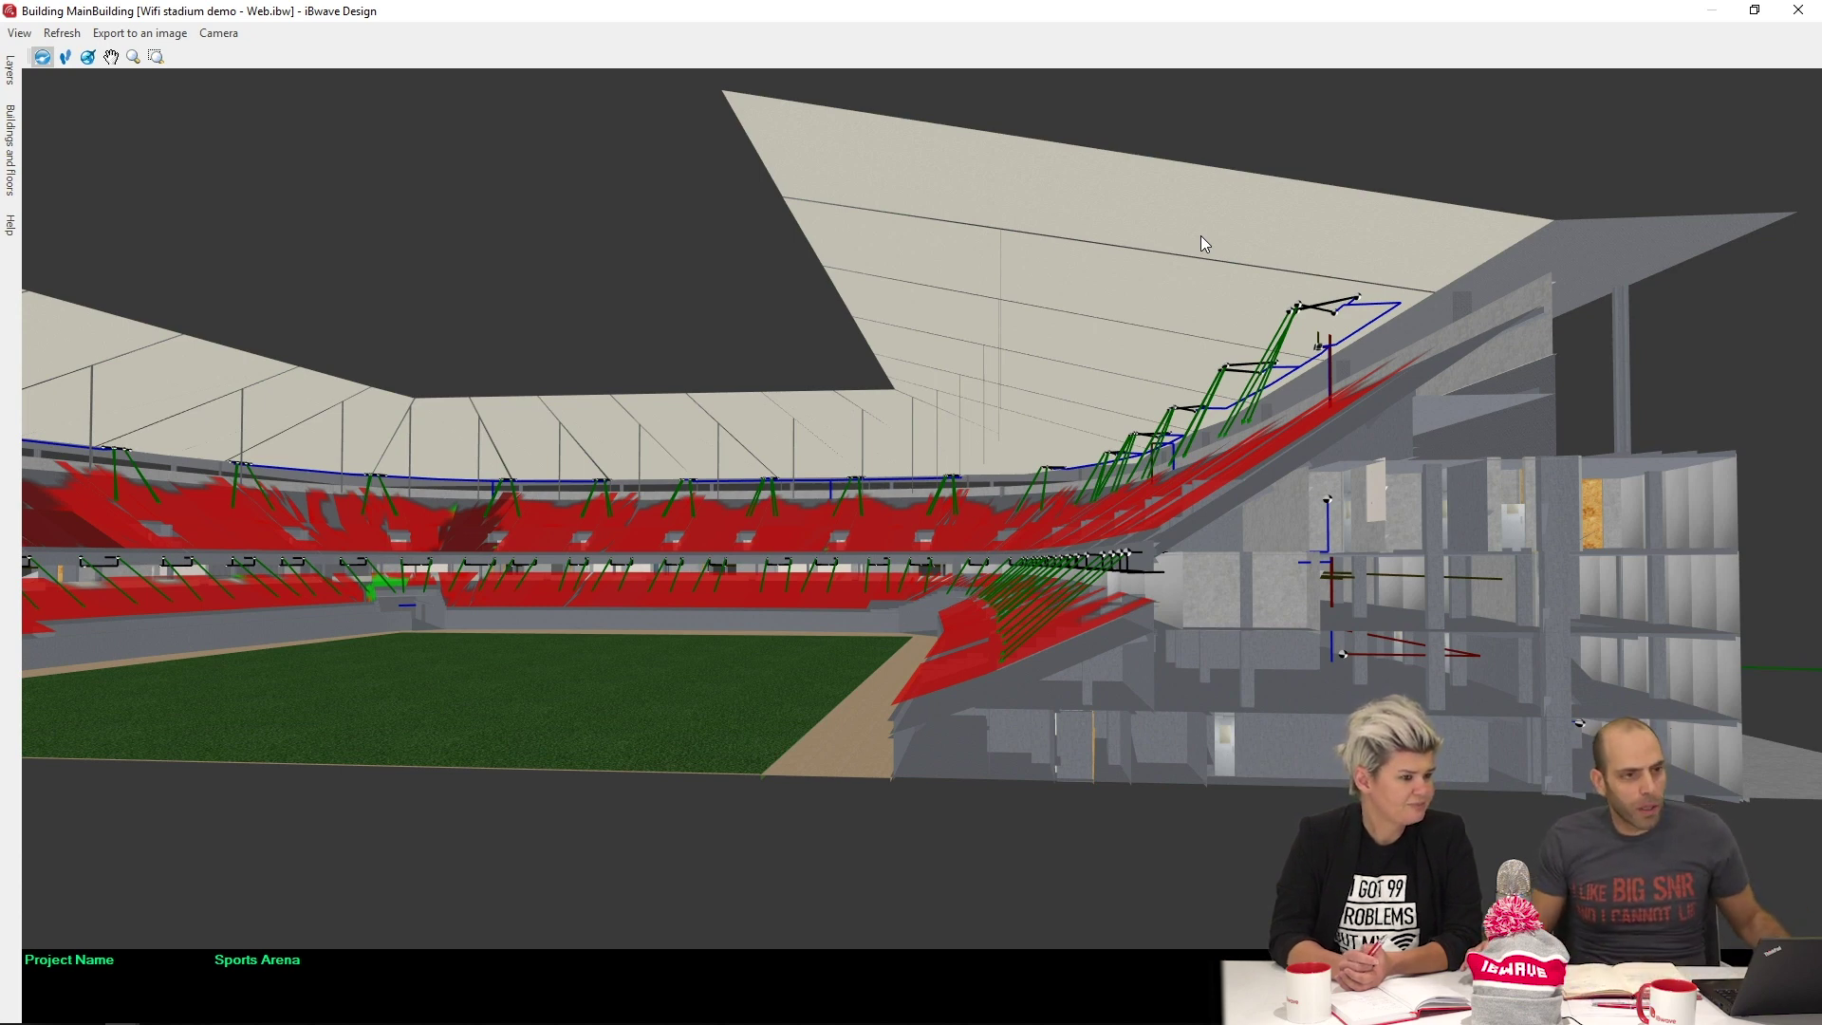
key("alt+Tab")
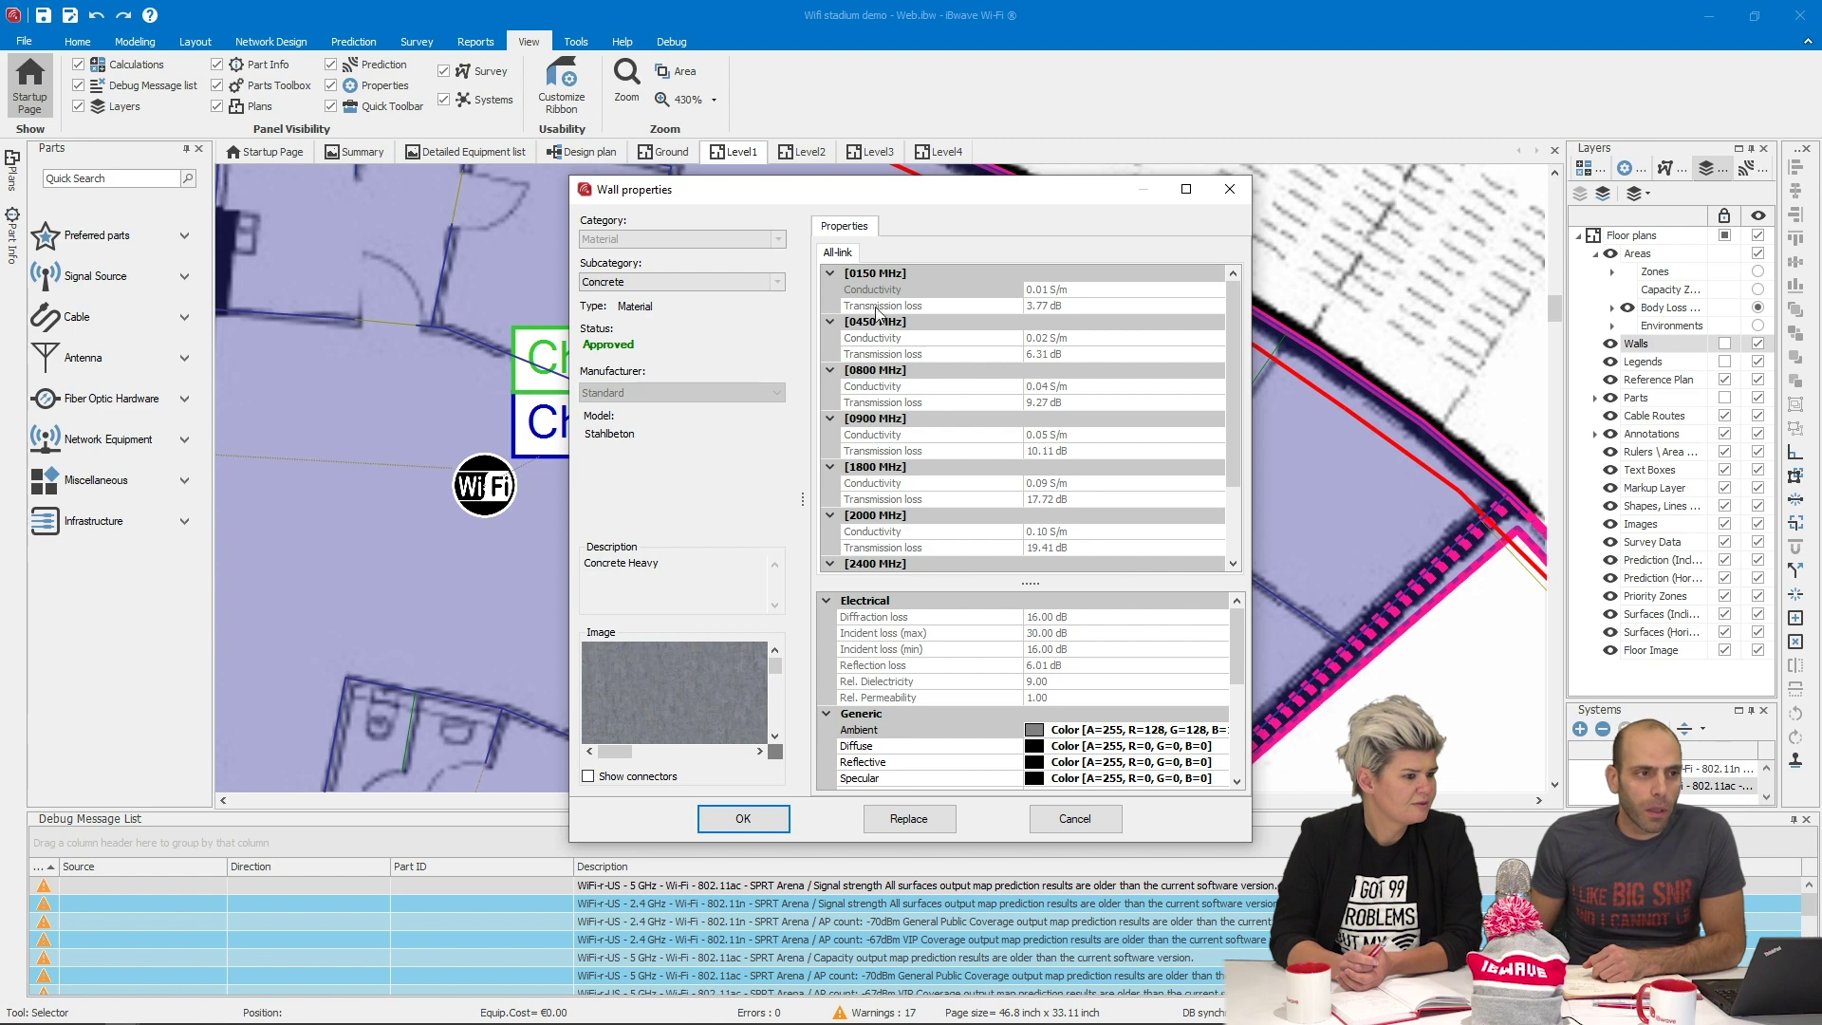
Move Wall properties right to uncover the channel labels and scroll its Electrical and Generic grid
left_click_drag(752, 195, 1070, 185)
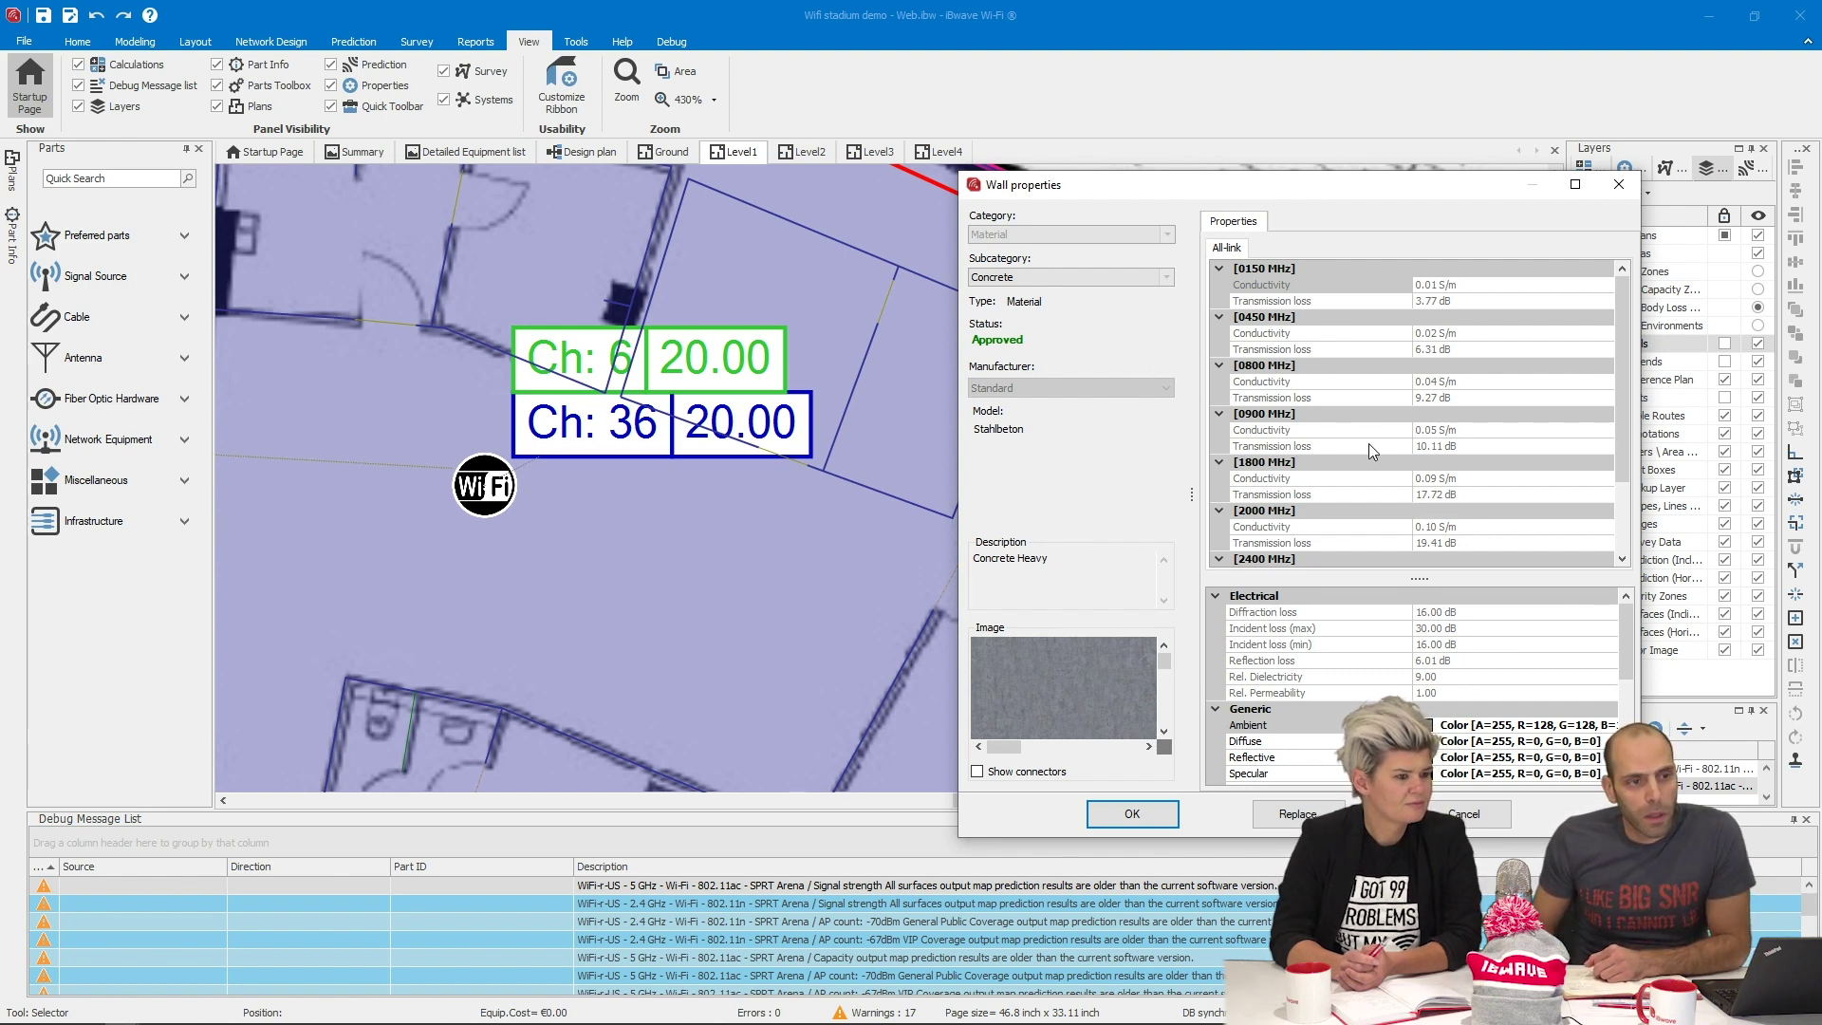
scroll(1501, 647, "down", 3)
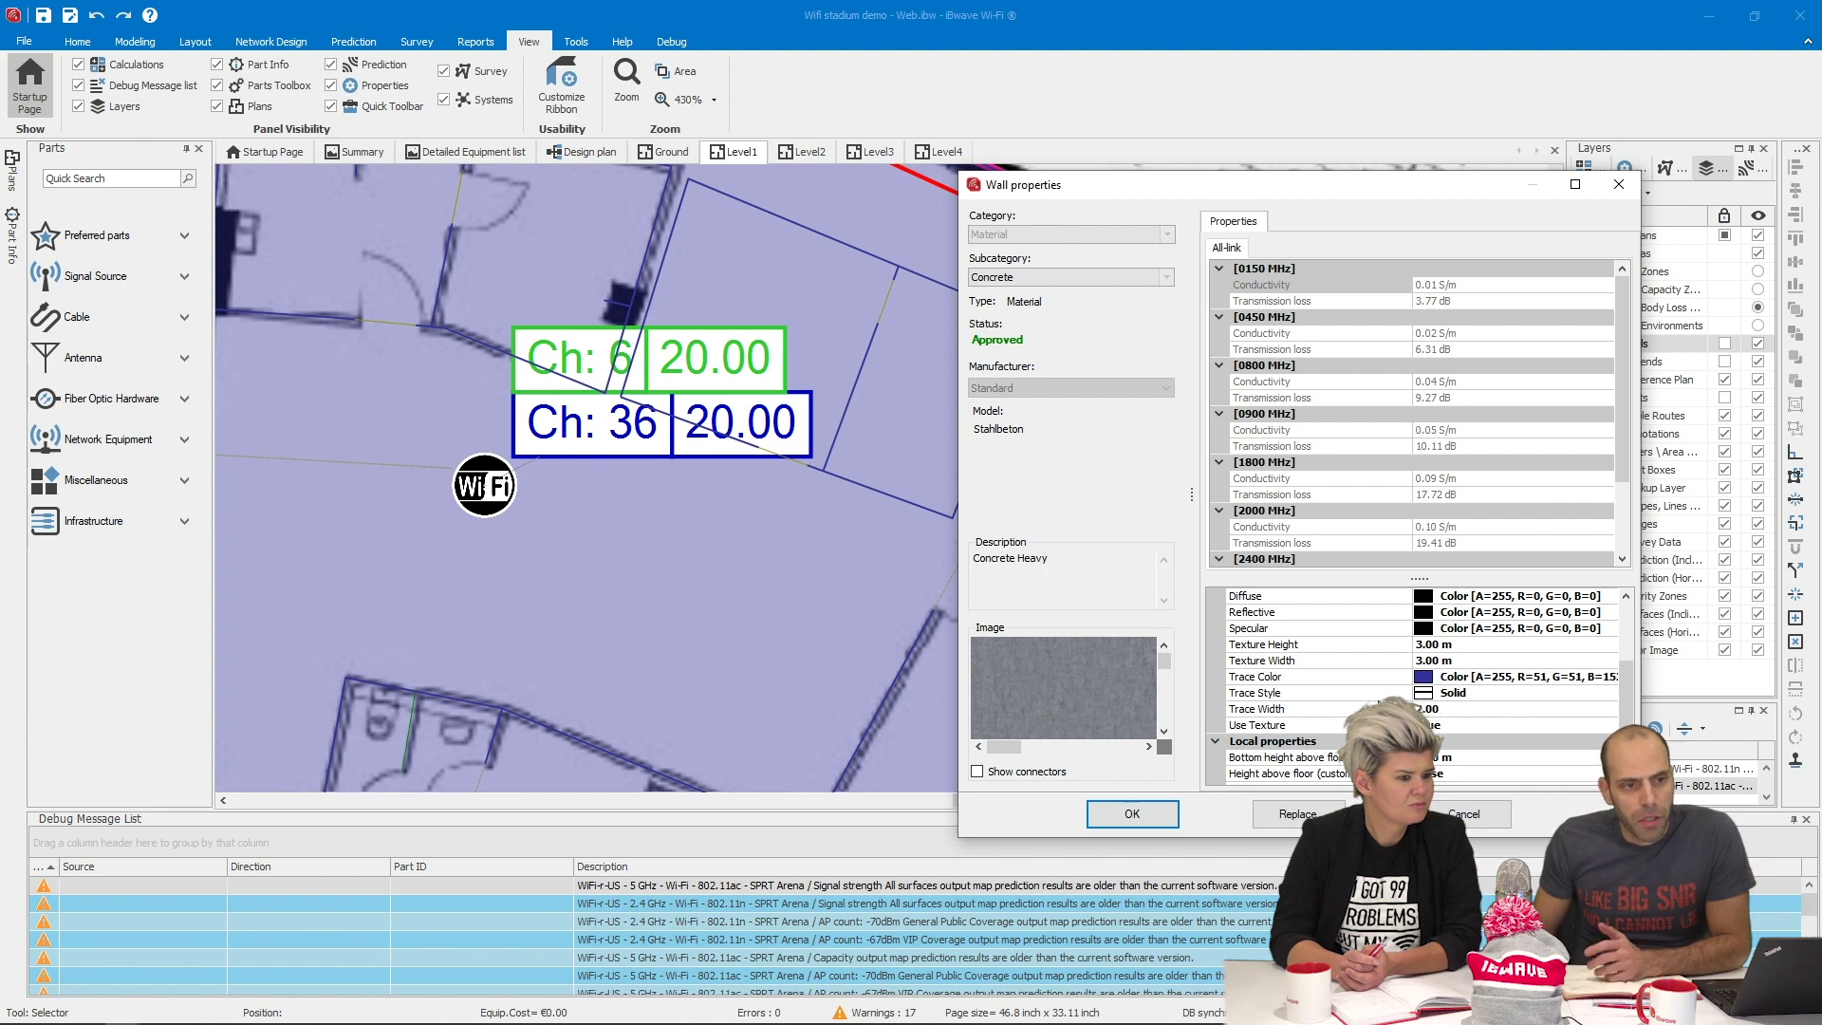
scroll(1409, 693, "up", 3)
scroll(1427, 693, "down", 3)
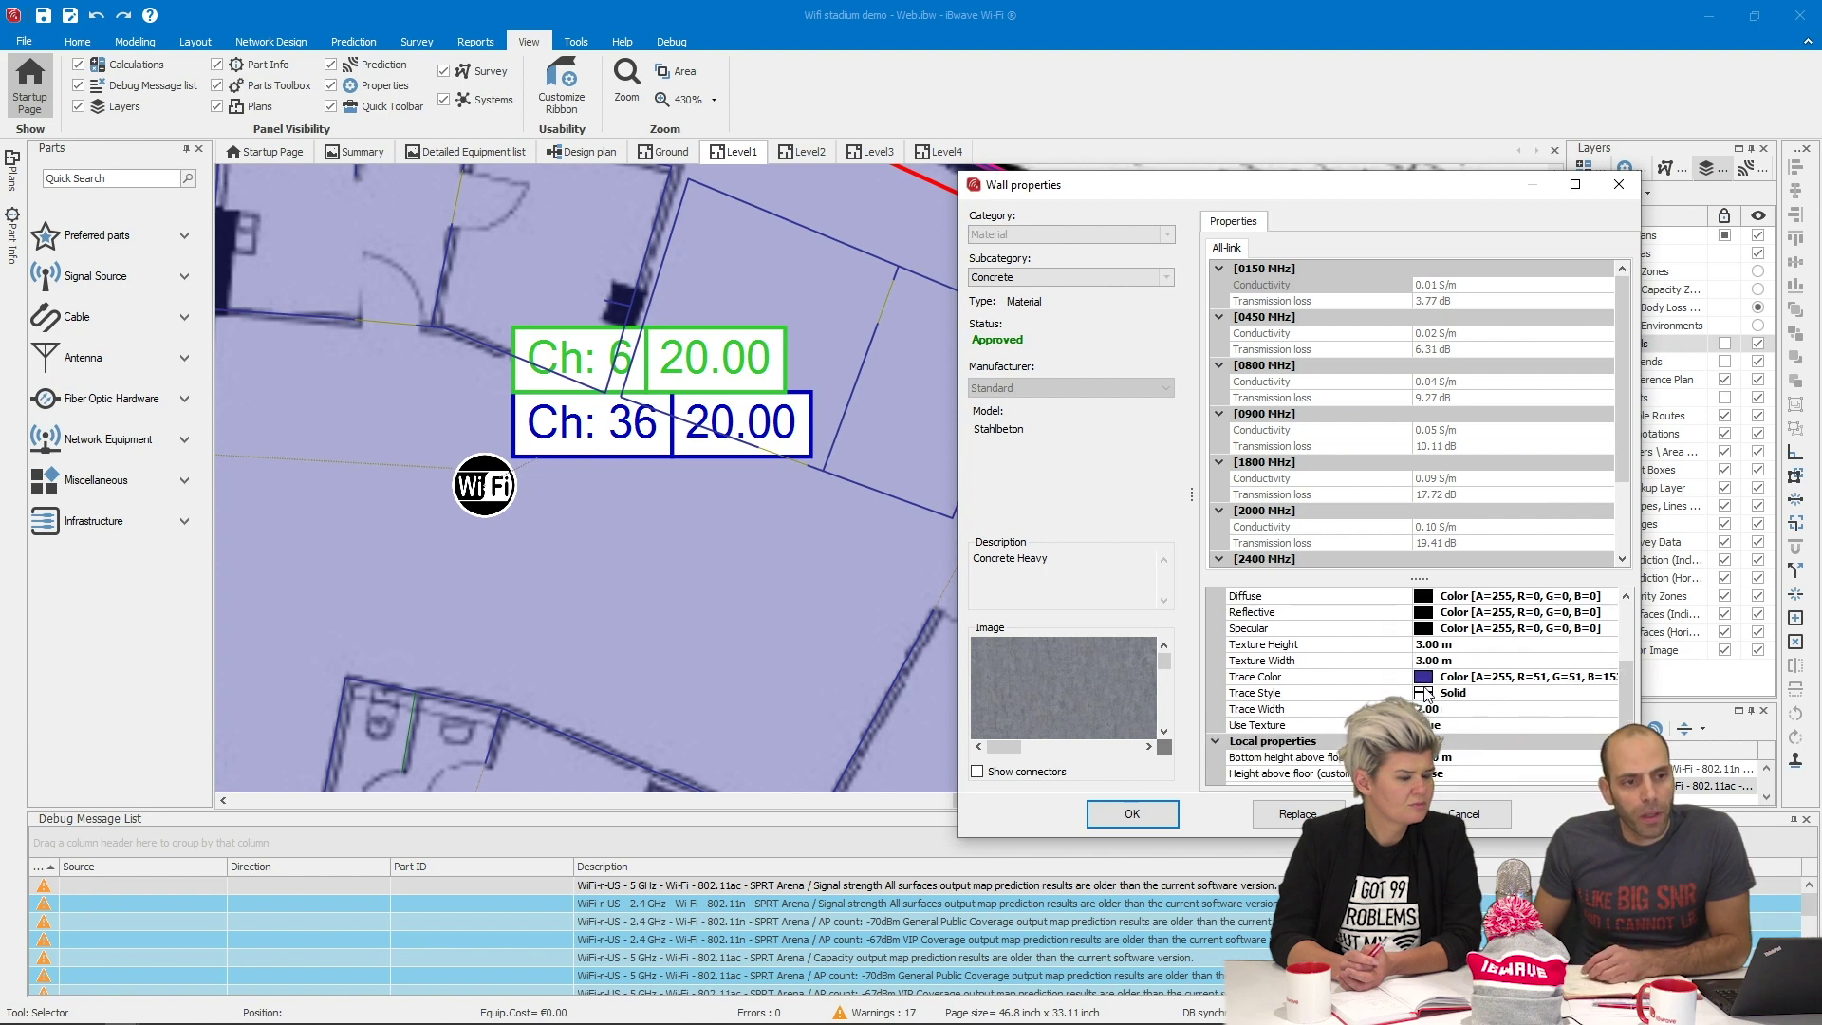
scroll(1426, 694, "up", 1)
scroll(1335, 630, "up", 1)
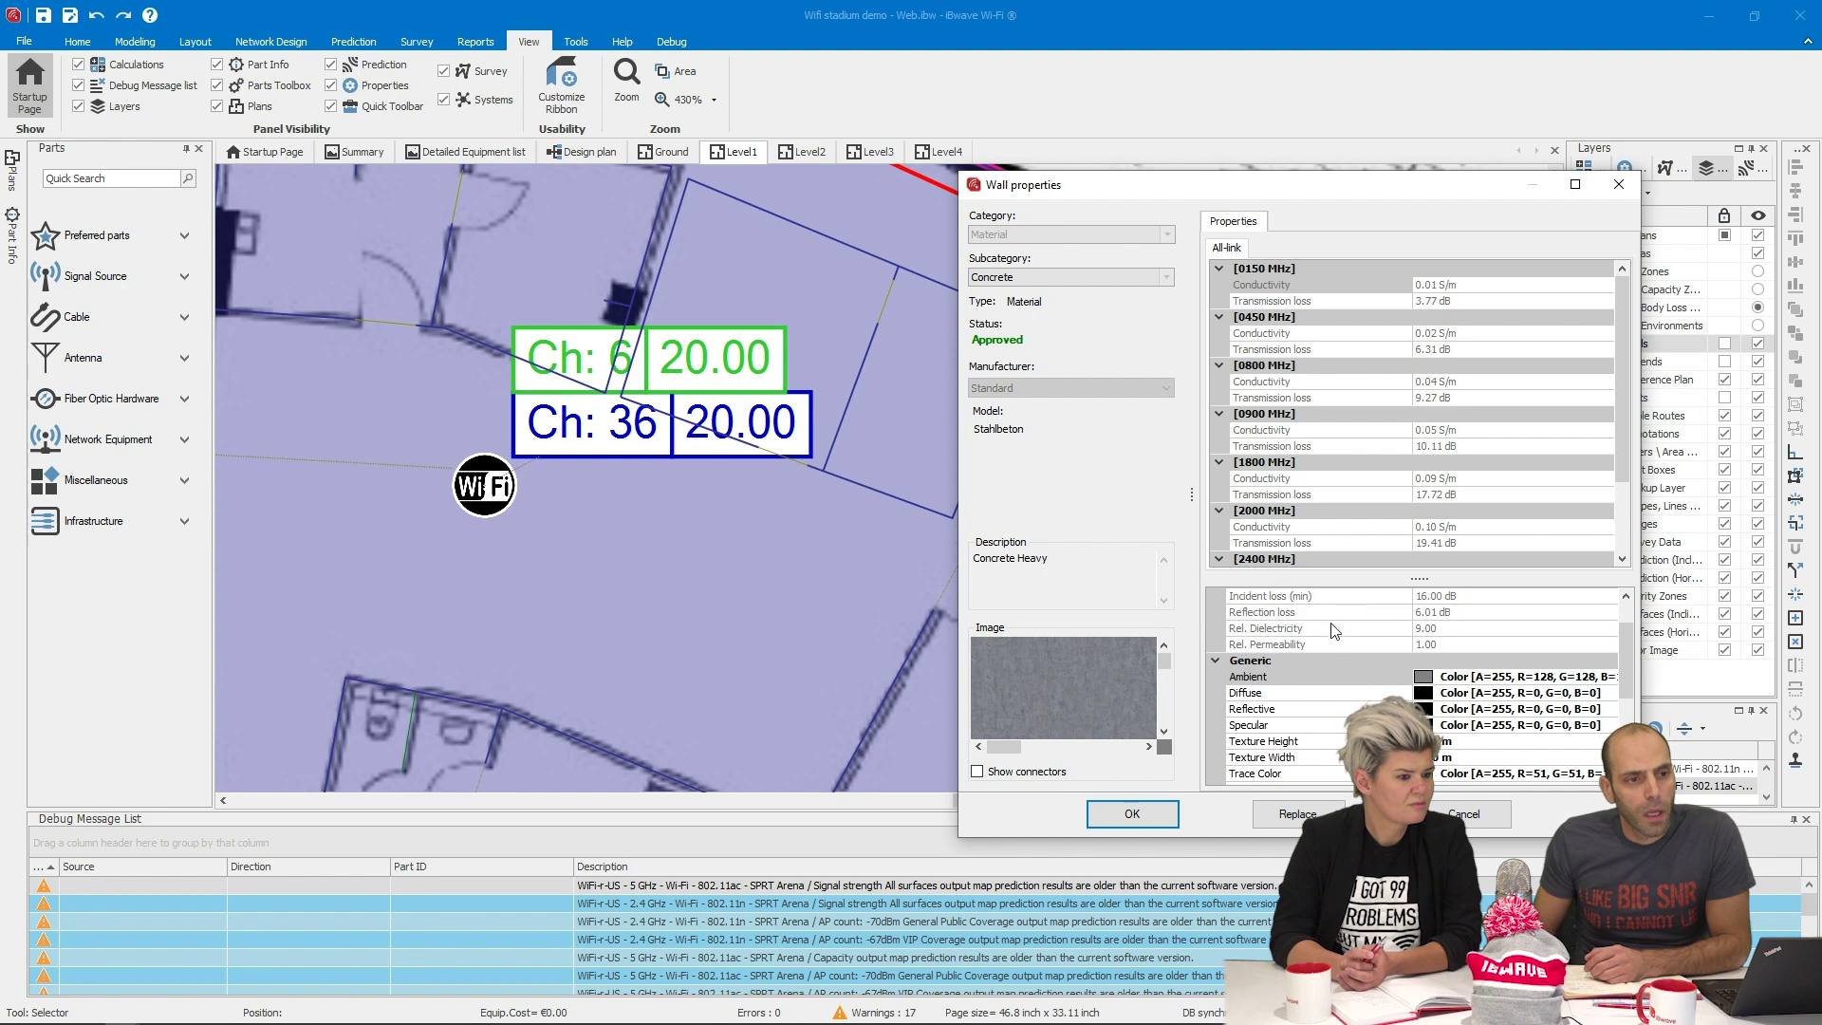
scroll(1367, 630, "up", 1)
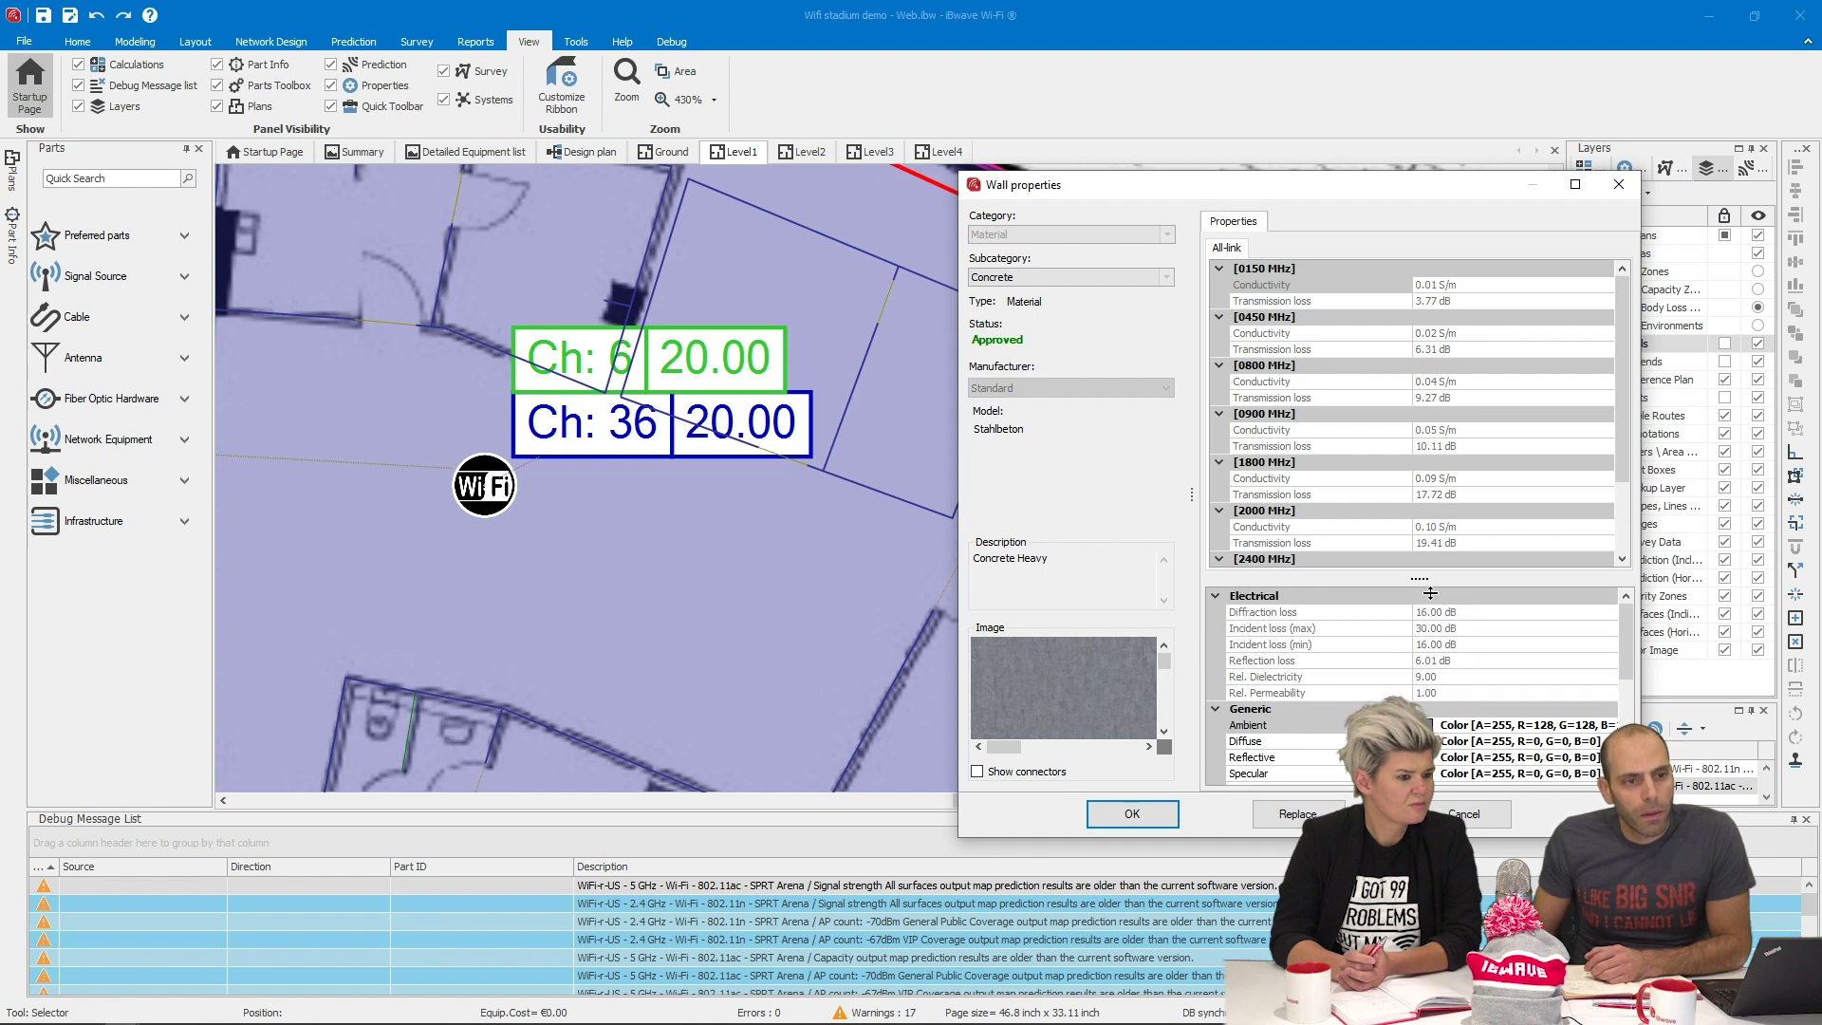
Enlarge the frequency grid to show 22.79 dB at 2400 MHz and 44.77 dB at 5000 MHz
left_click_drag(1431, 592, 1428, 677)
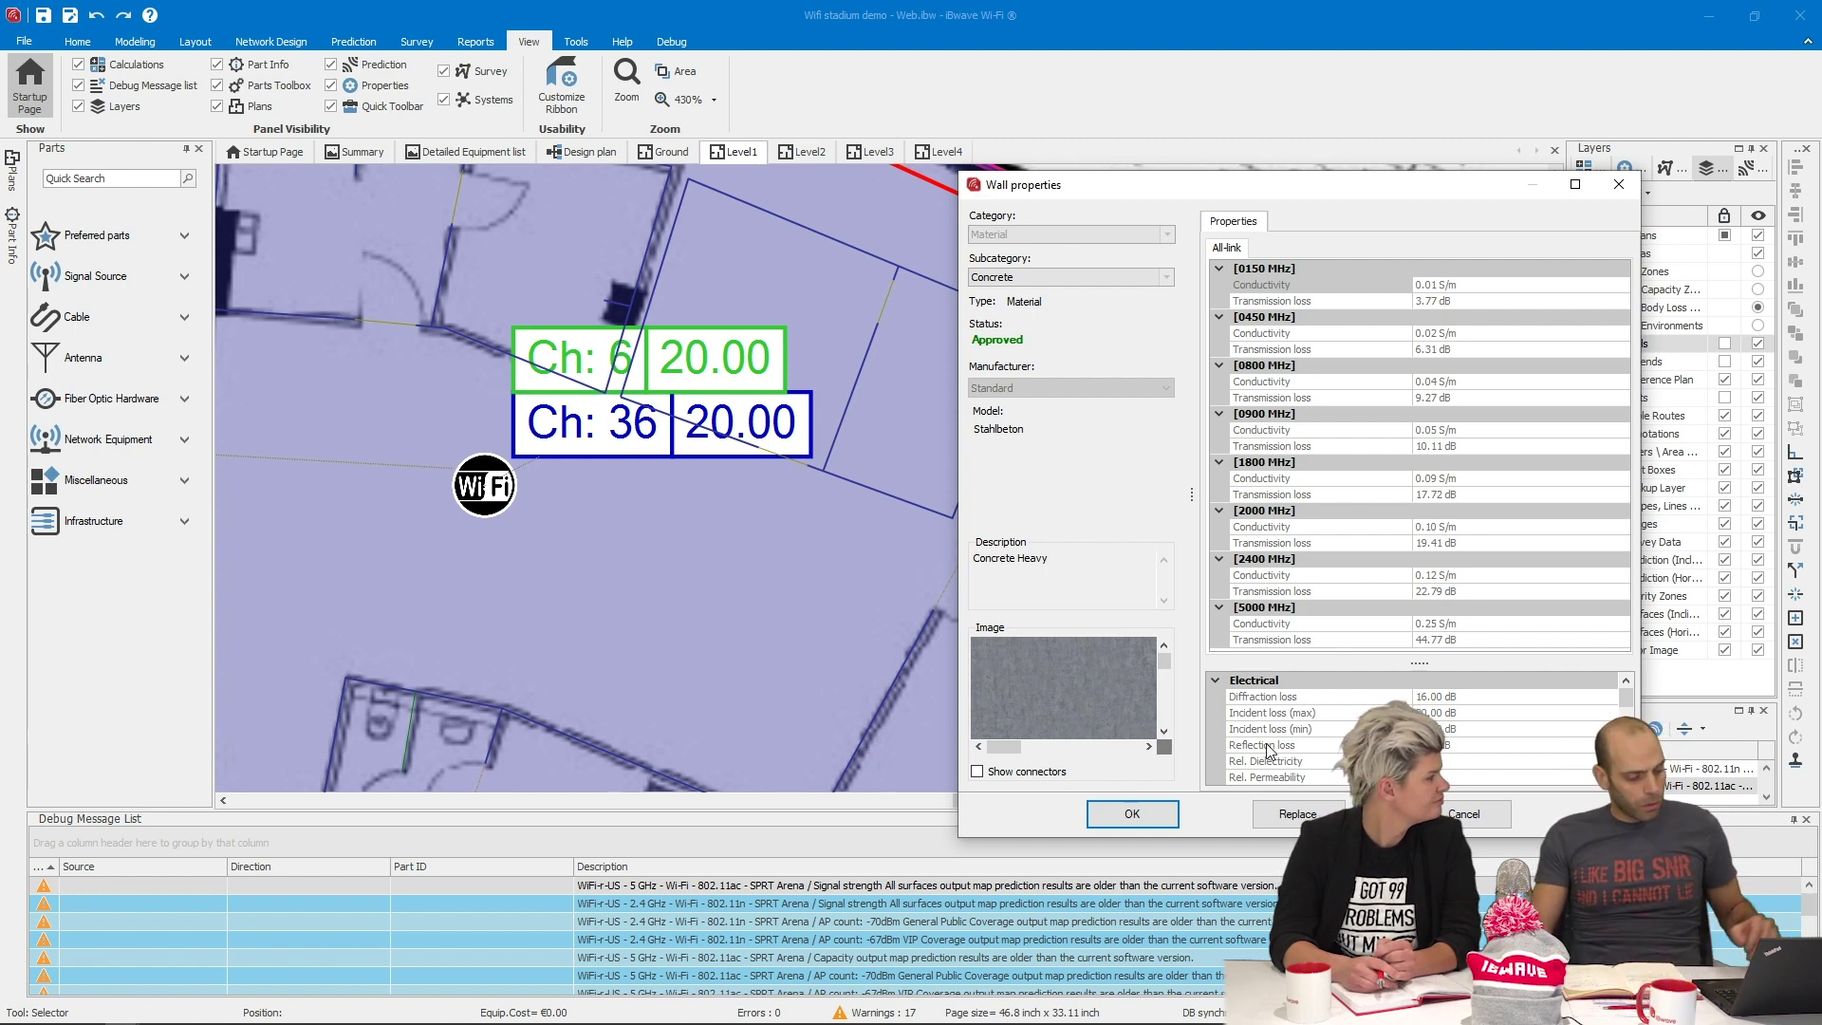
Close the wall properties, set the main and 3D viewer windows aside, and bring up Antenna Pattern
left_click(1067, 916)
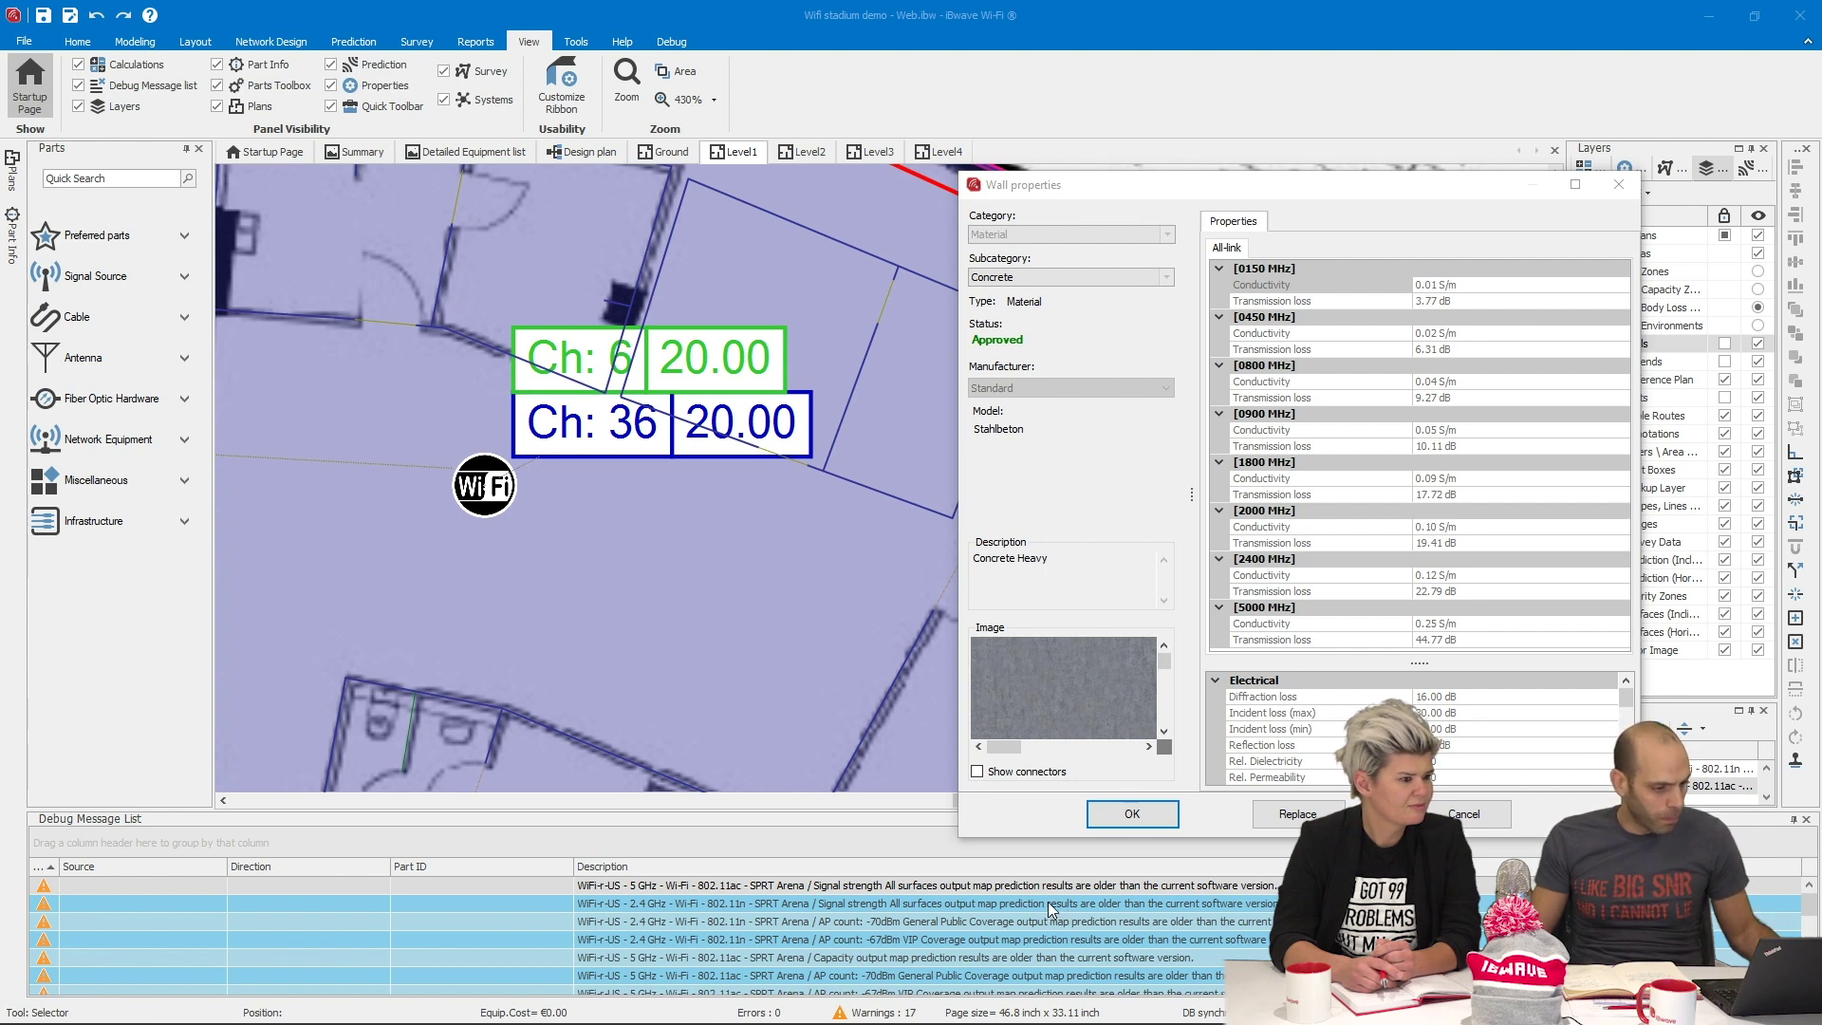
left_click(1051, 903)
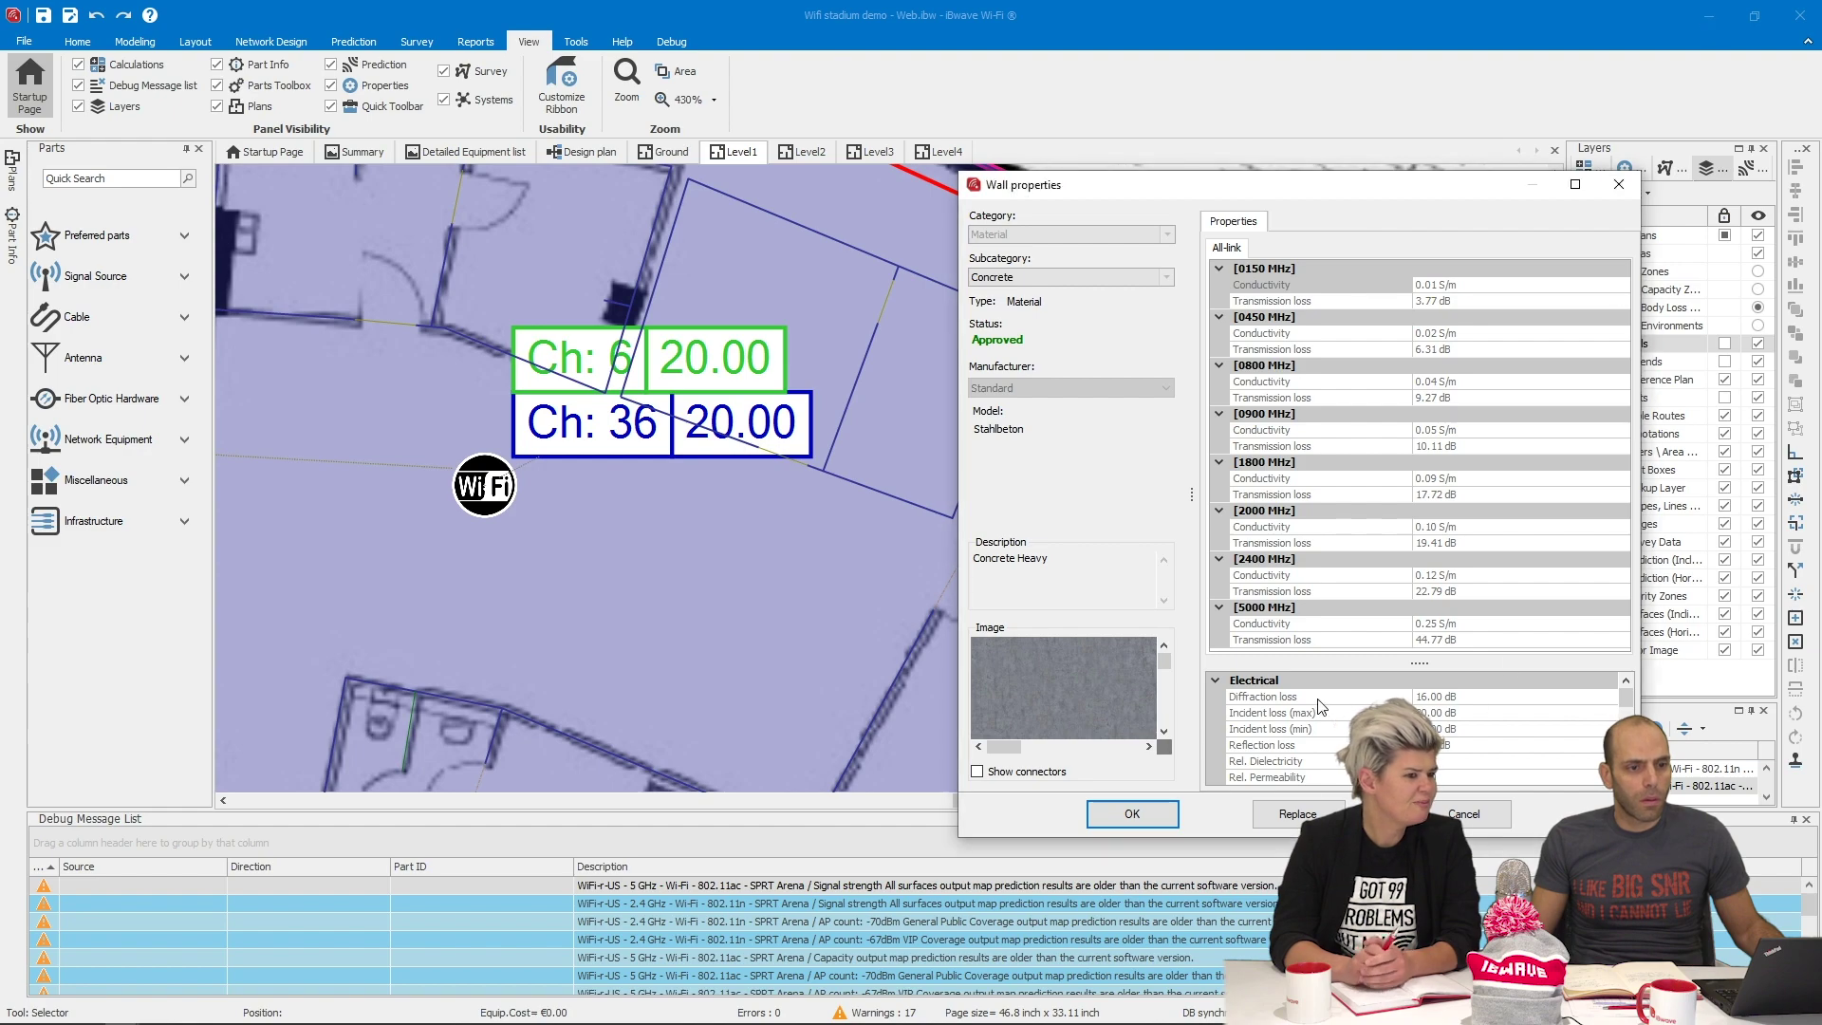
left_click(1466, 816)
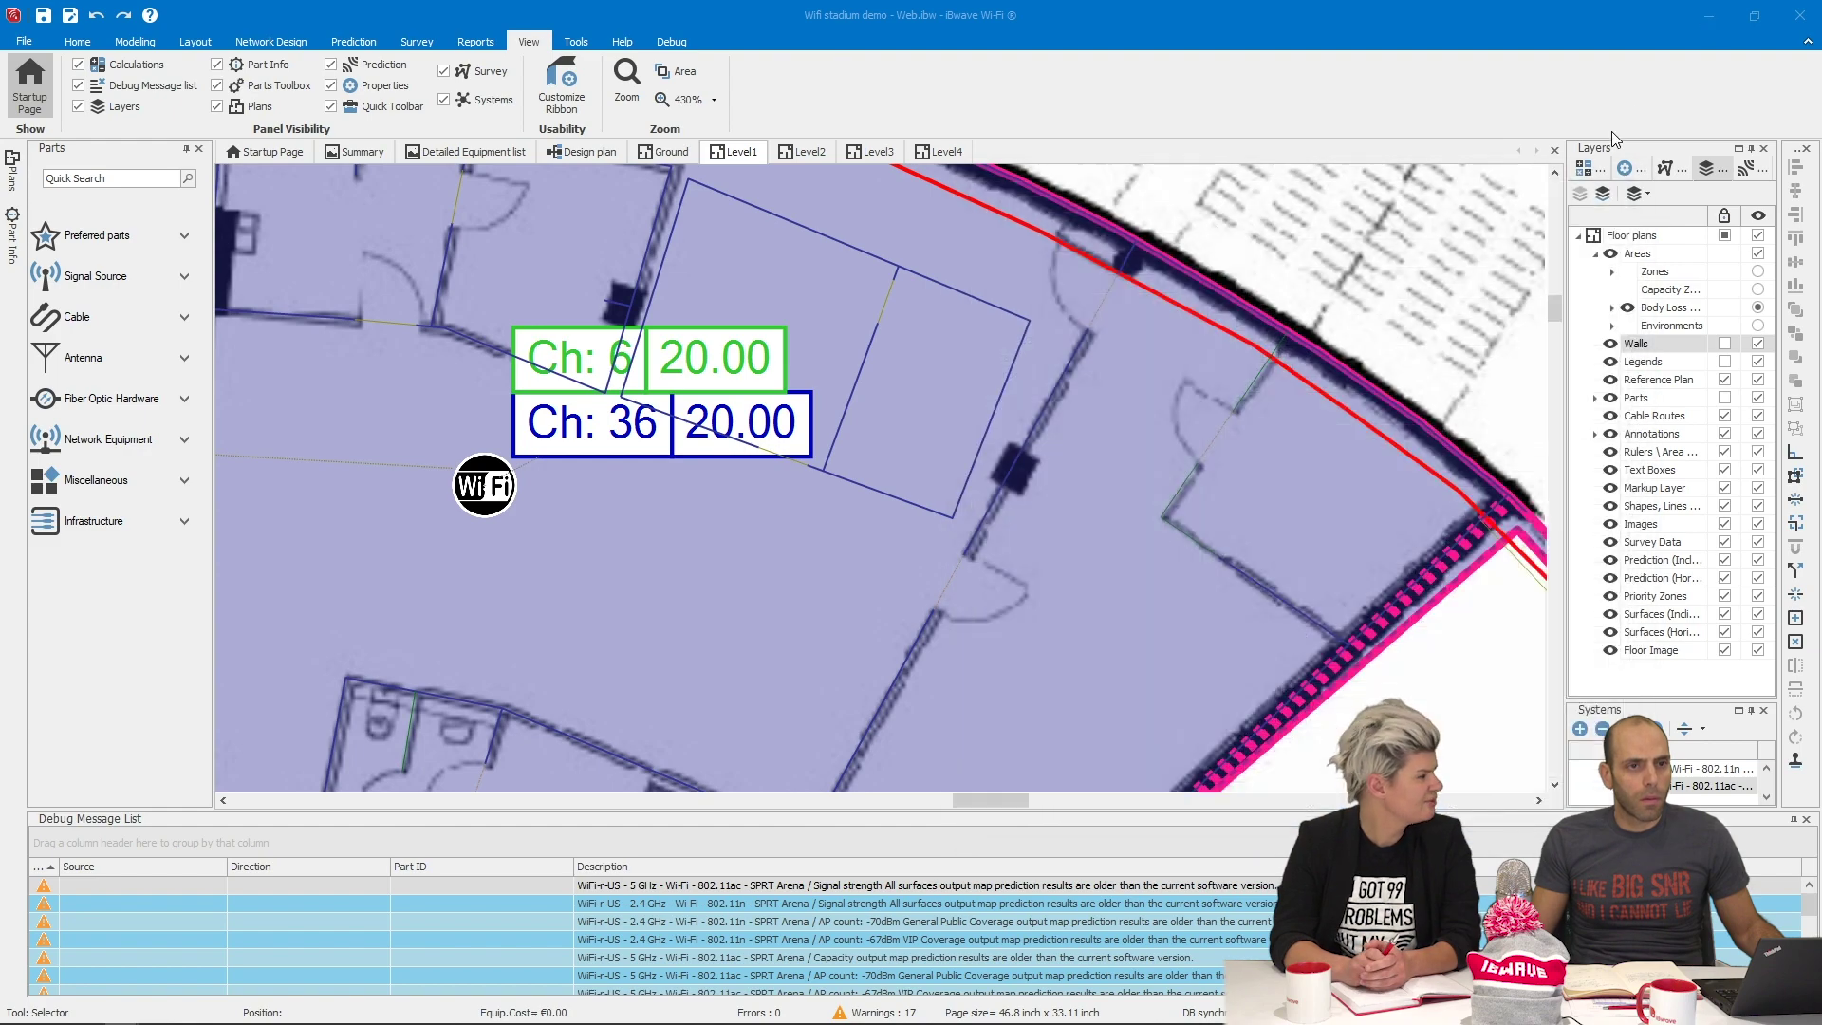
left_click(1712, 14)
left_click_drag(1649, 11, 1792, 216)
left_click(909, 197)
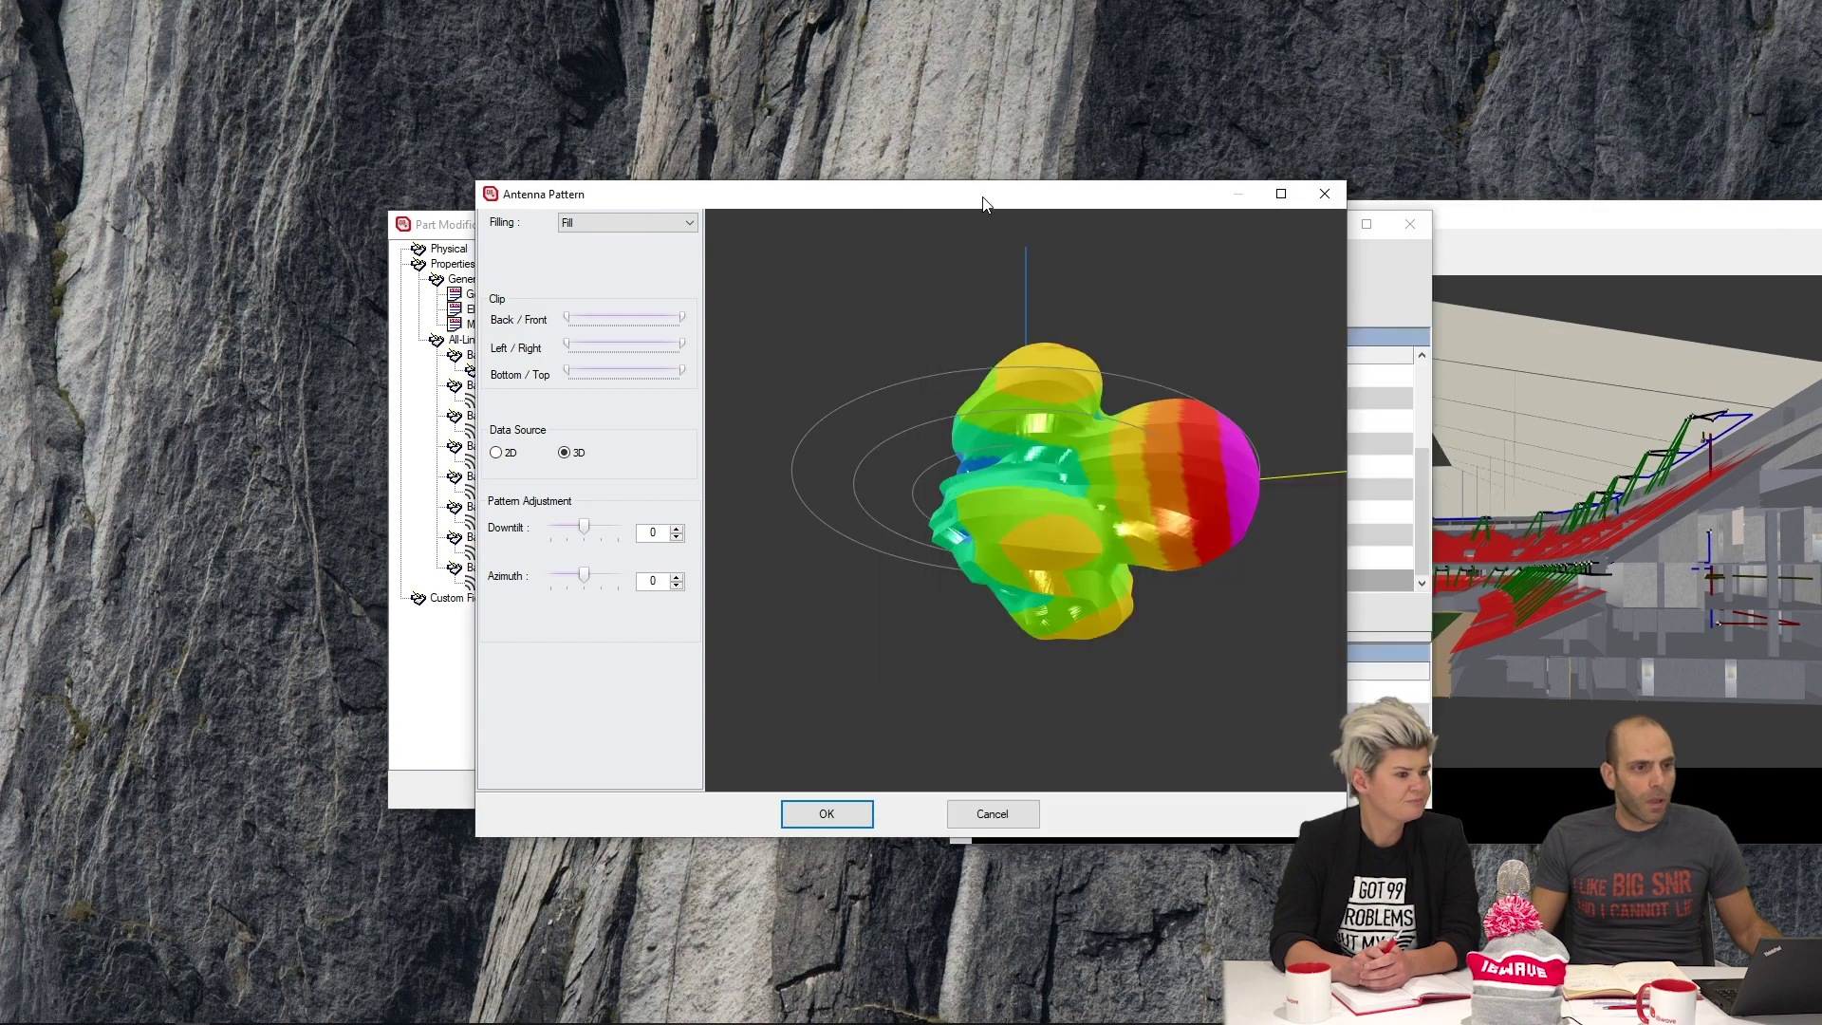
Maximize the Antenna Pattern window and rotate the 3D pattern to view its magenta lobe from several angles
left_click(1282, 195)
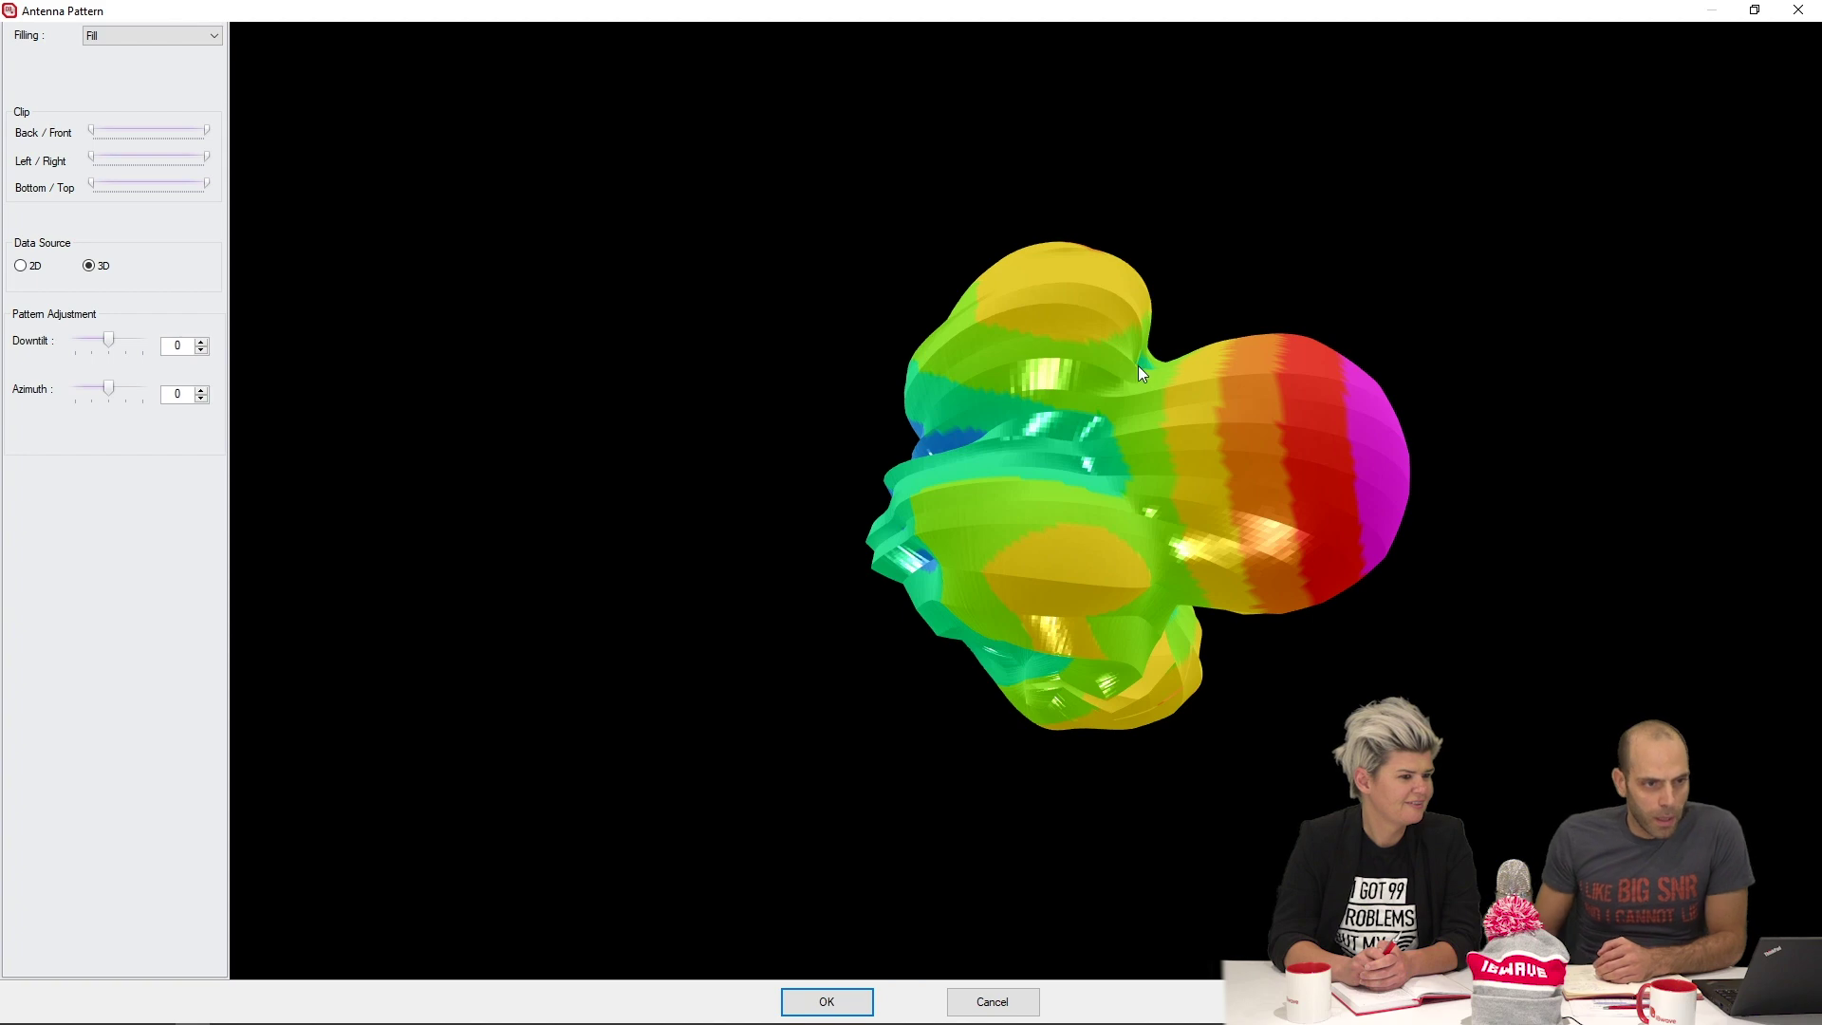
left_click_drag(1048, 366, 924, 452)
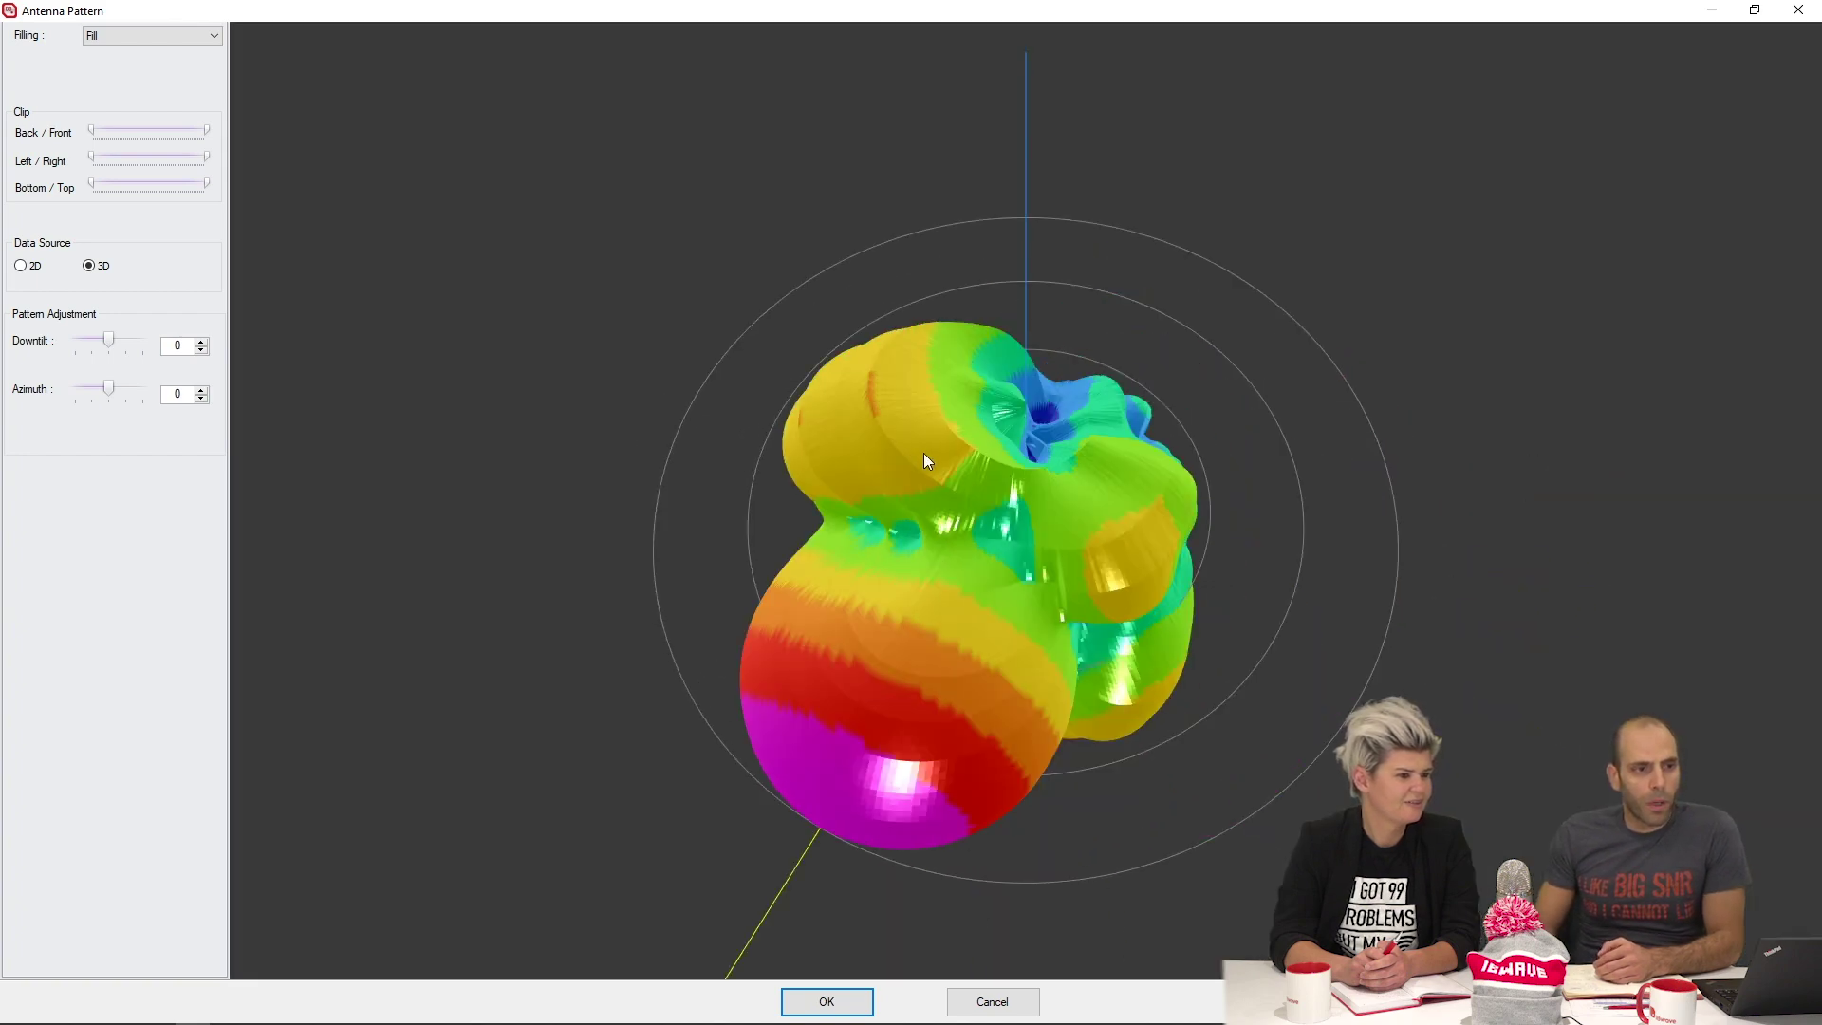
left_click_drag(840, 603, 855, 556)
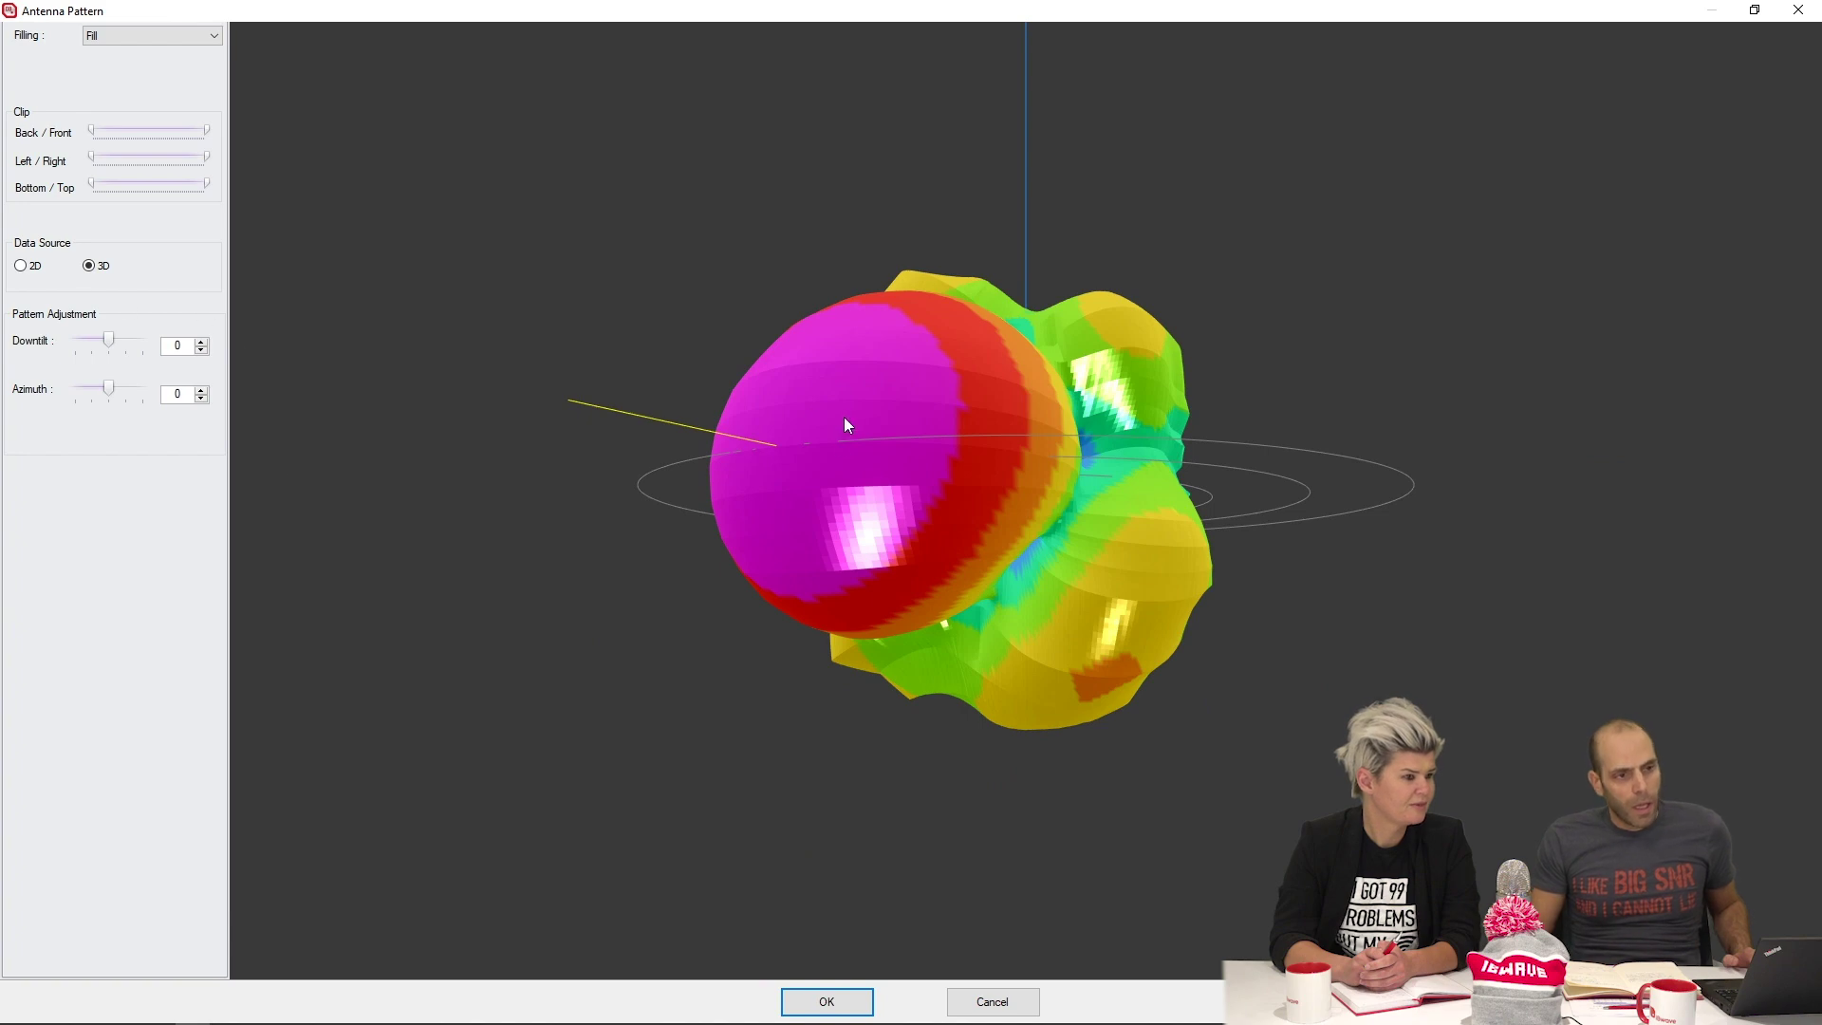
left_click_drag(846, 419, 769, 489)
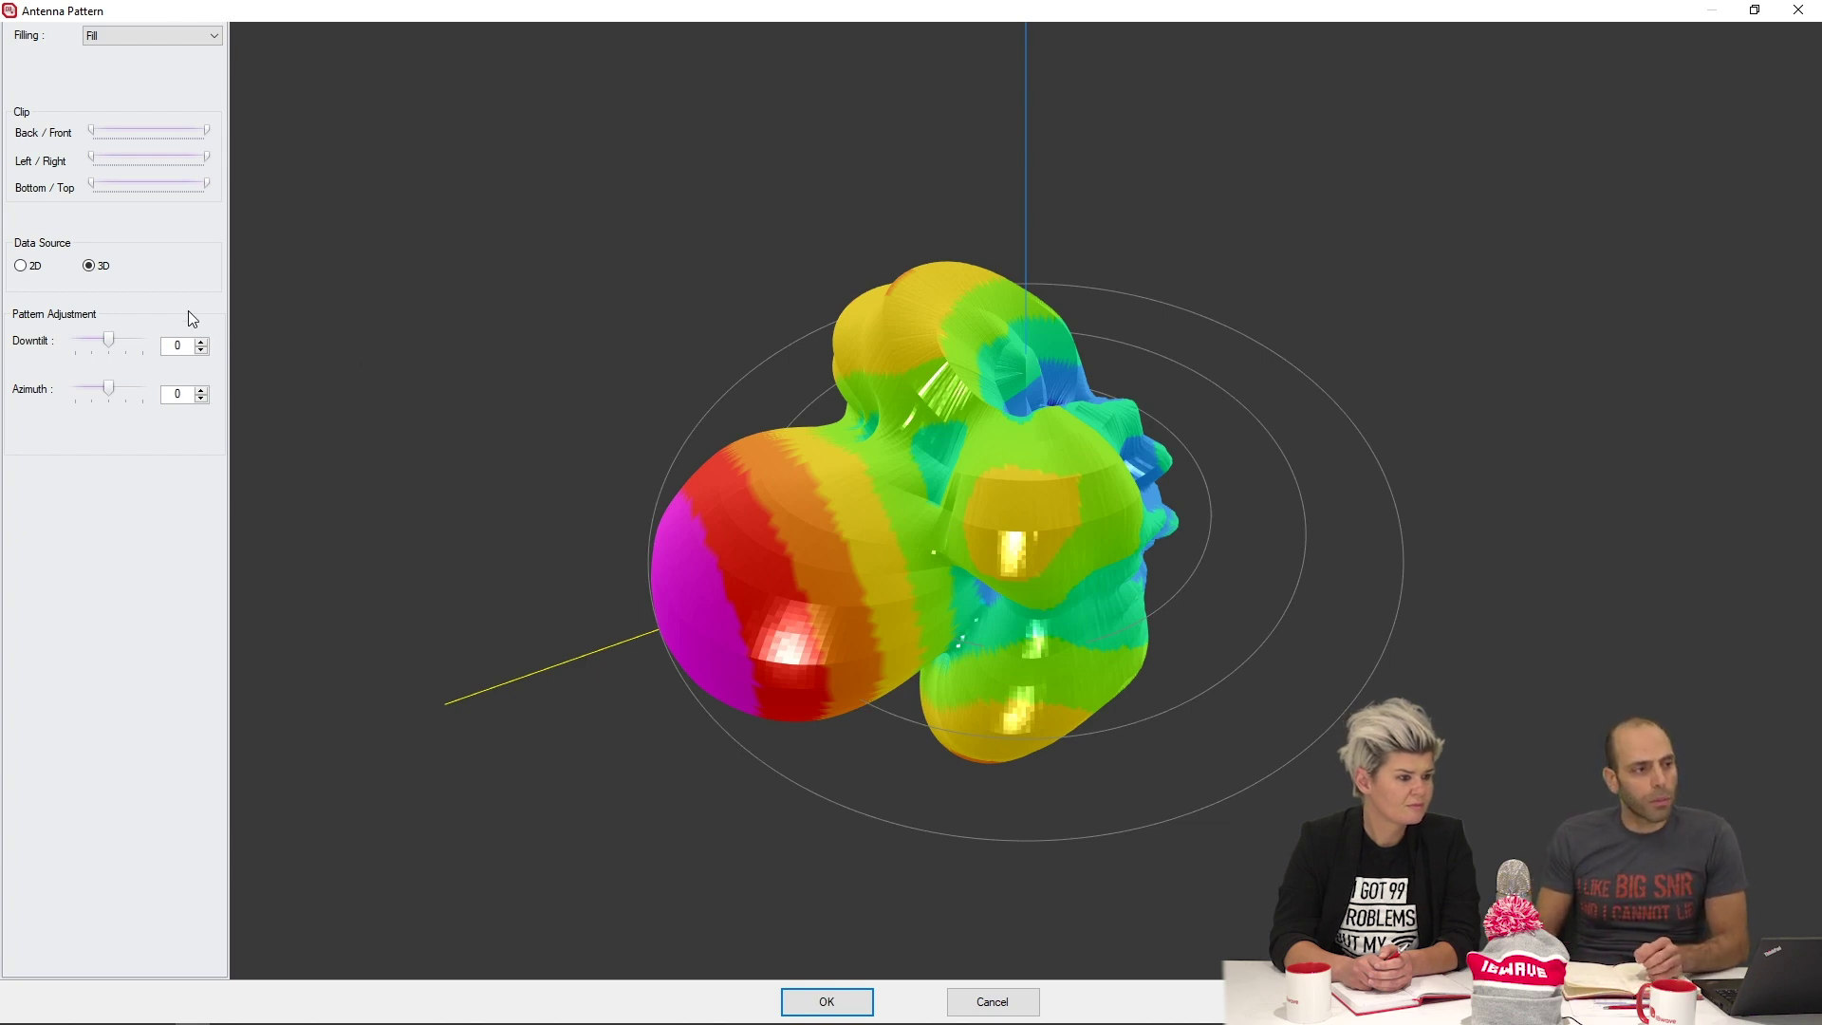
Compare 2D and 3D Data Source patterns by rotating each, ending with 3D selected
left_click(27, 270)
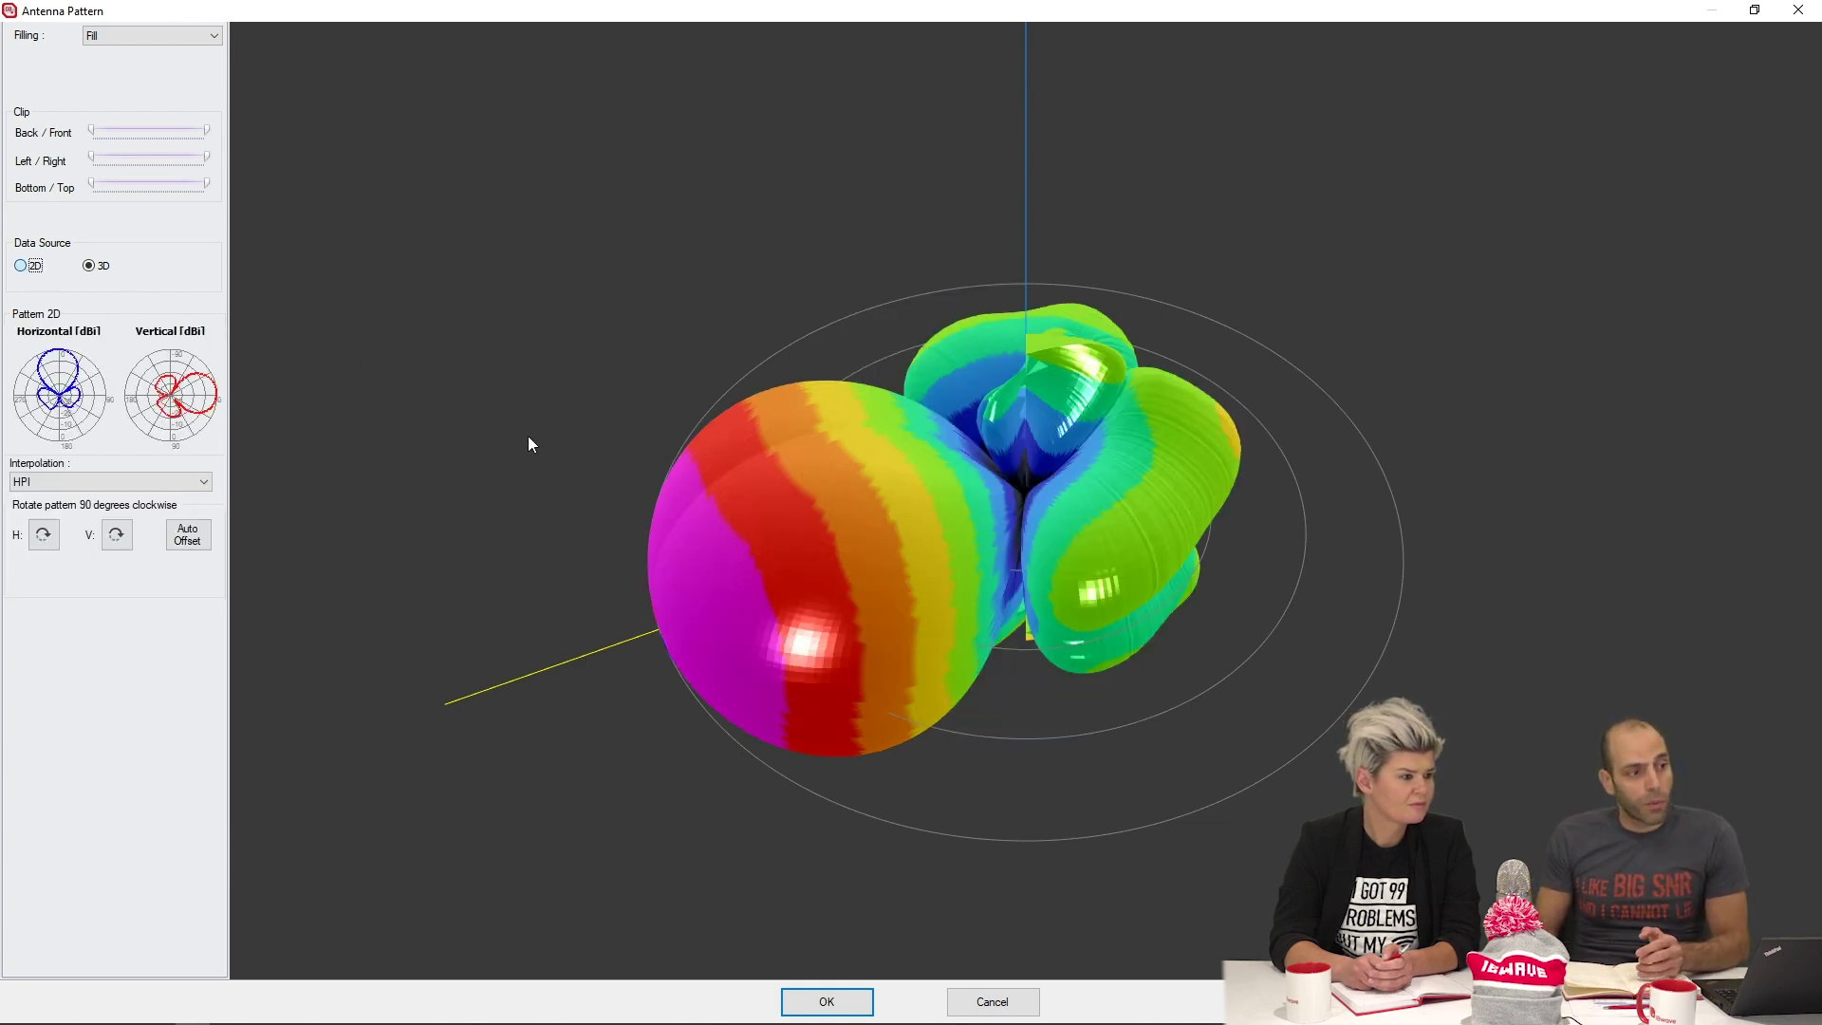
left_click_drag(907, 567, 890, 453)
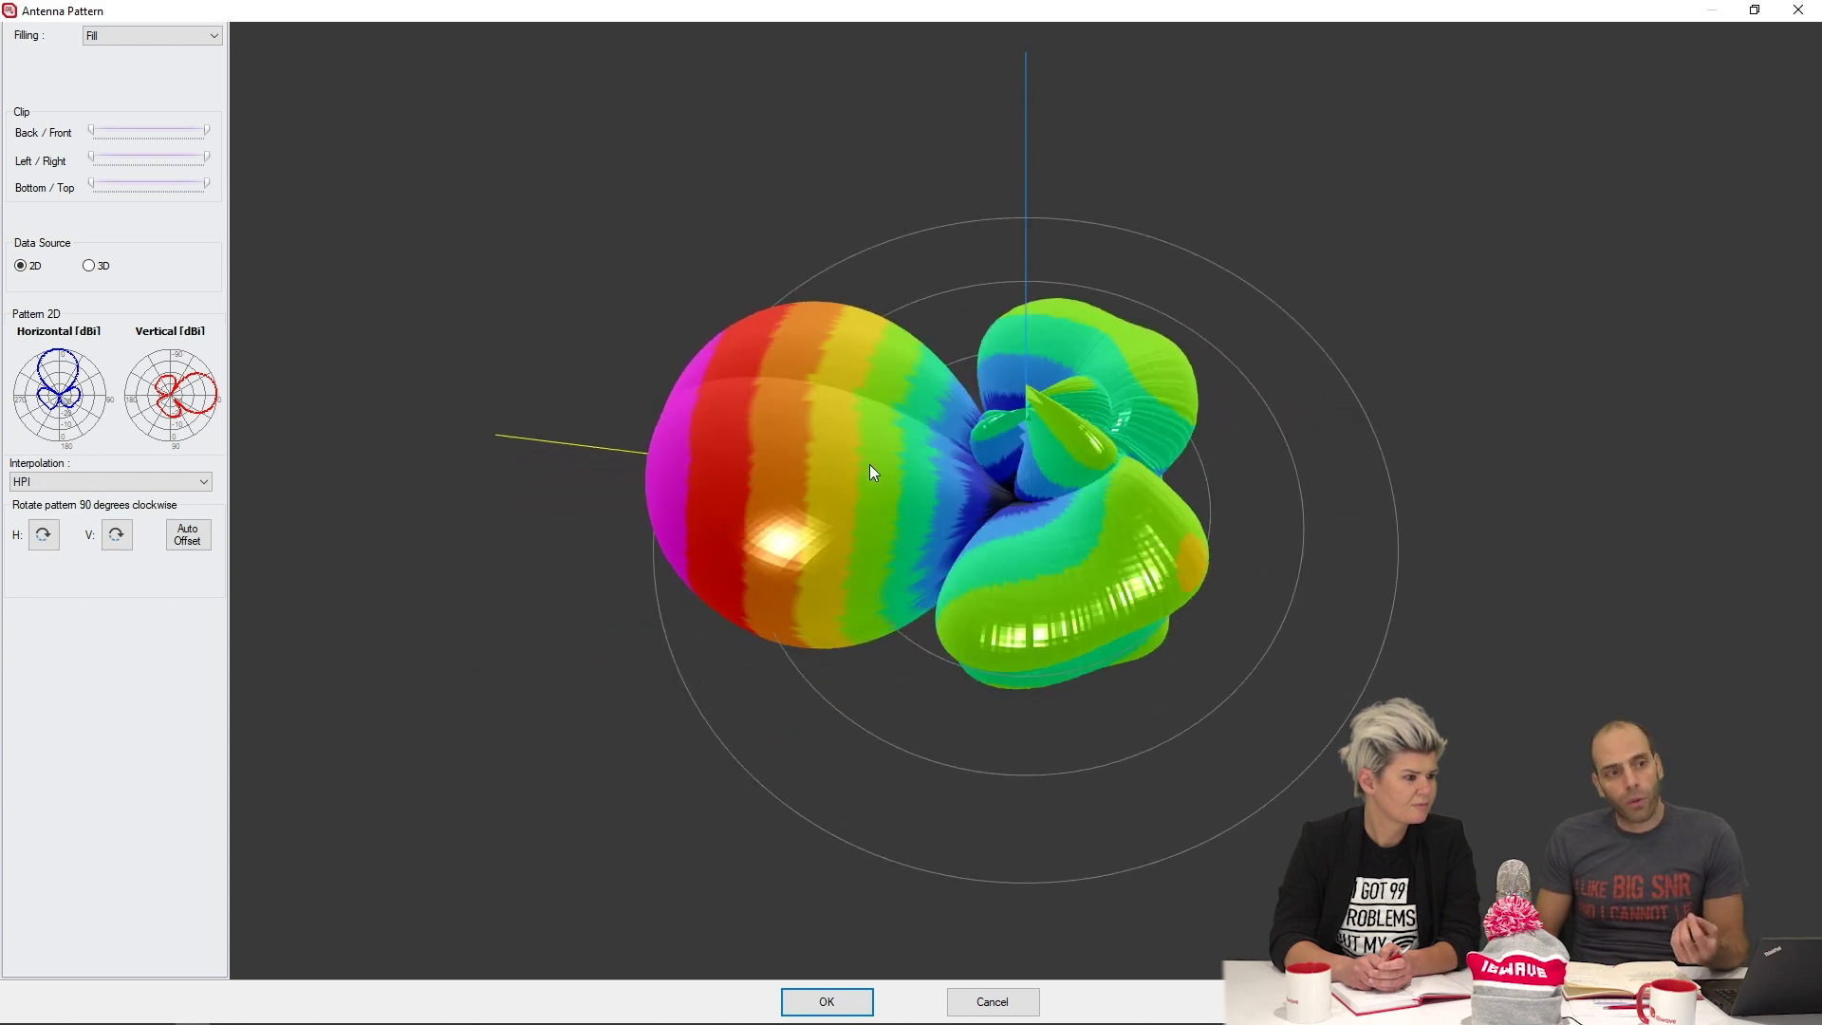
left_click_drag(815, 568, 769, 494)
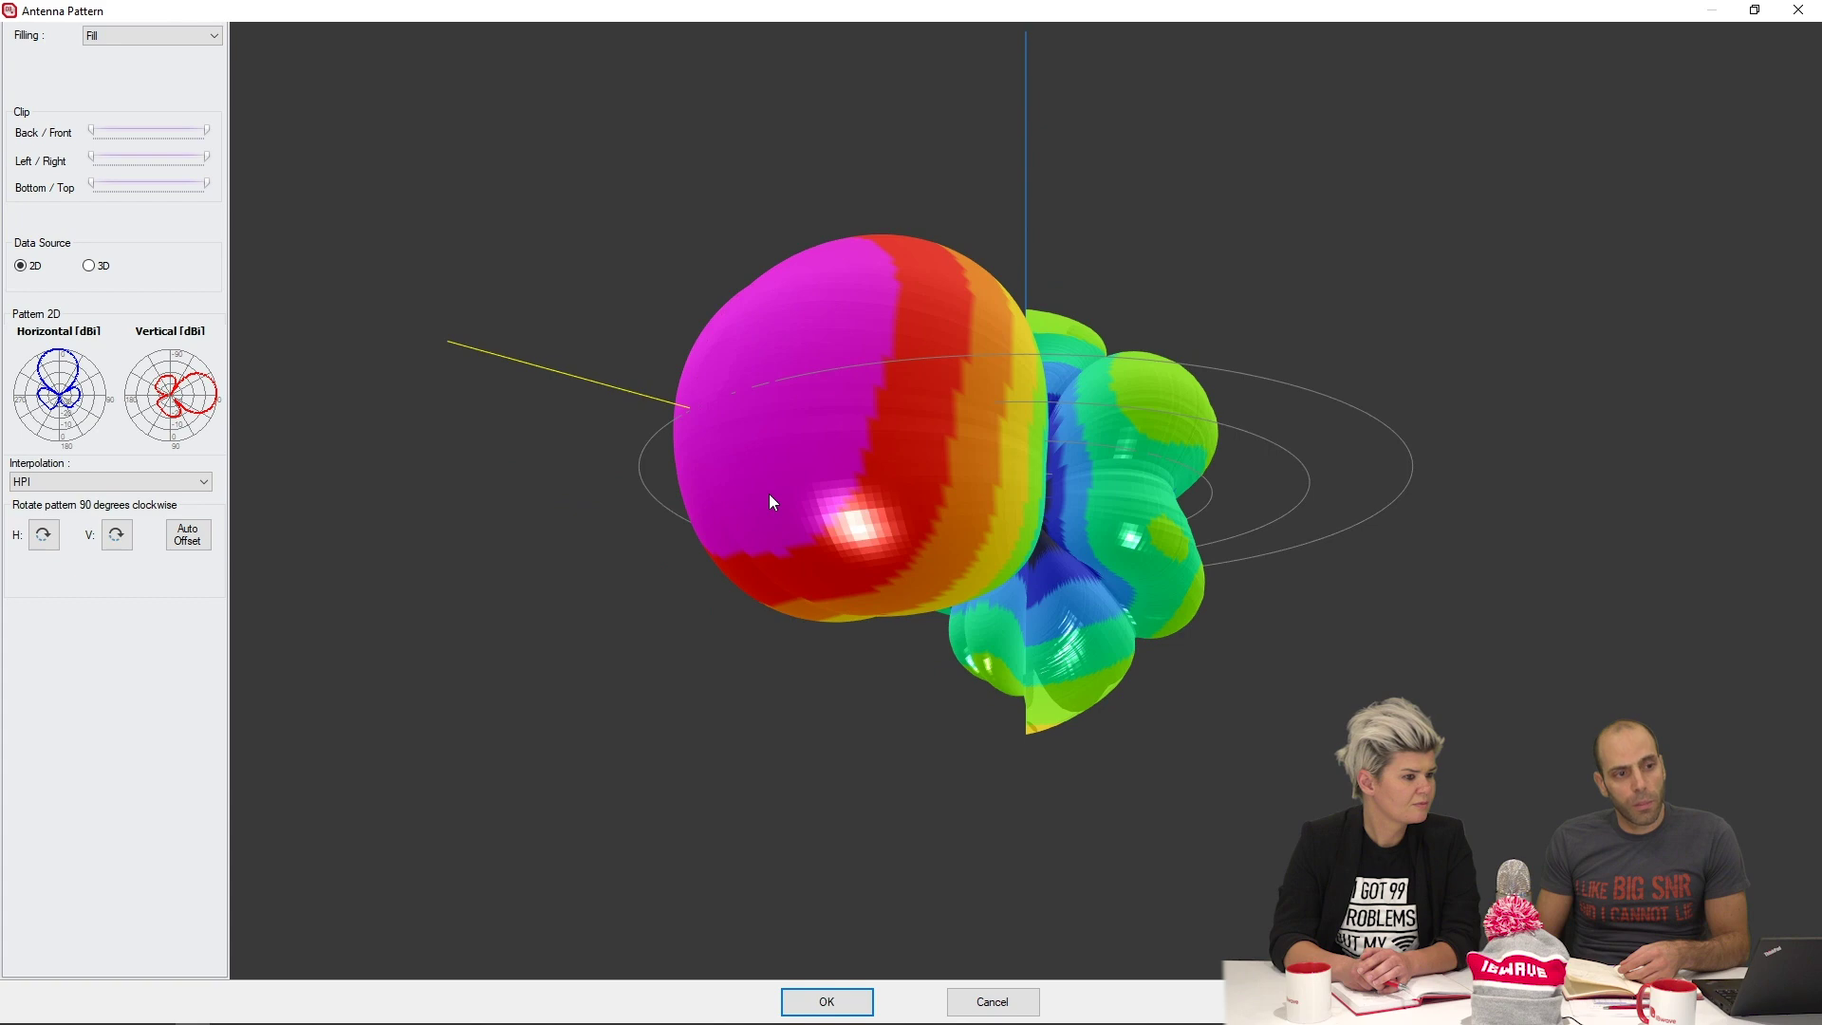
left_click(90, 266)
left_click_drag(915, 429, 443, 411)
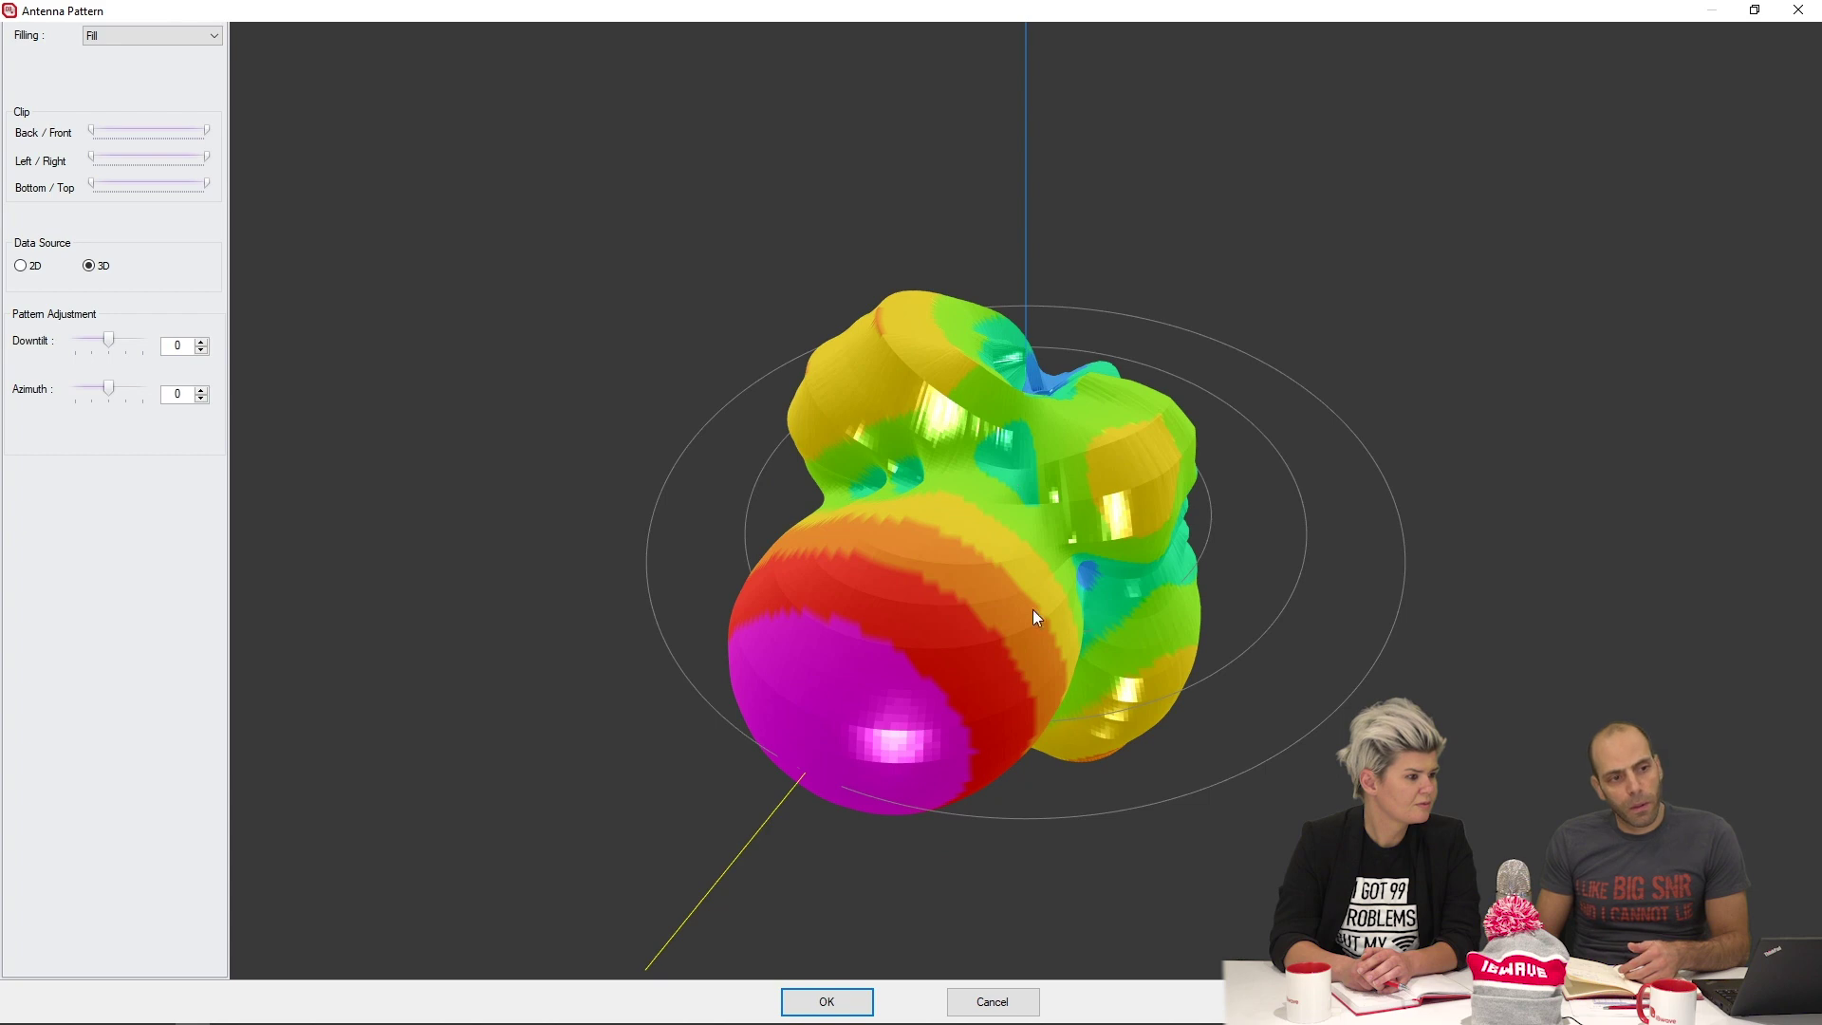
left_click(20, 267)
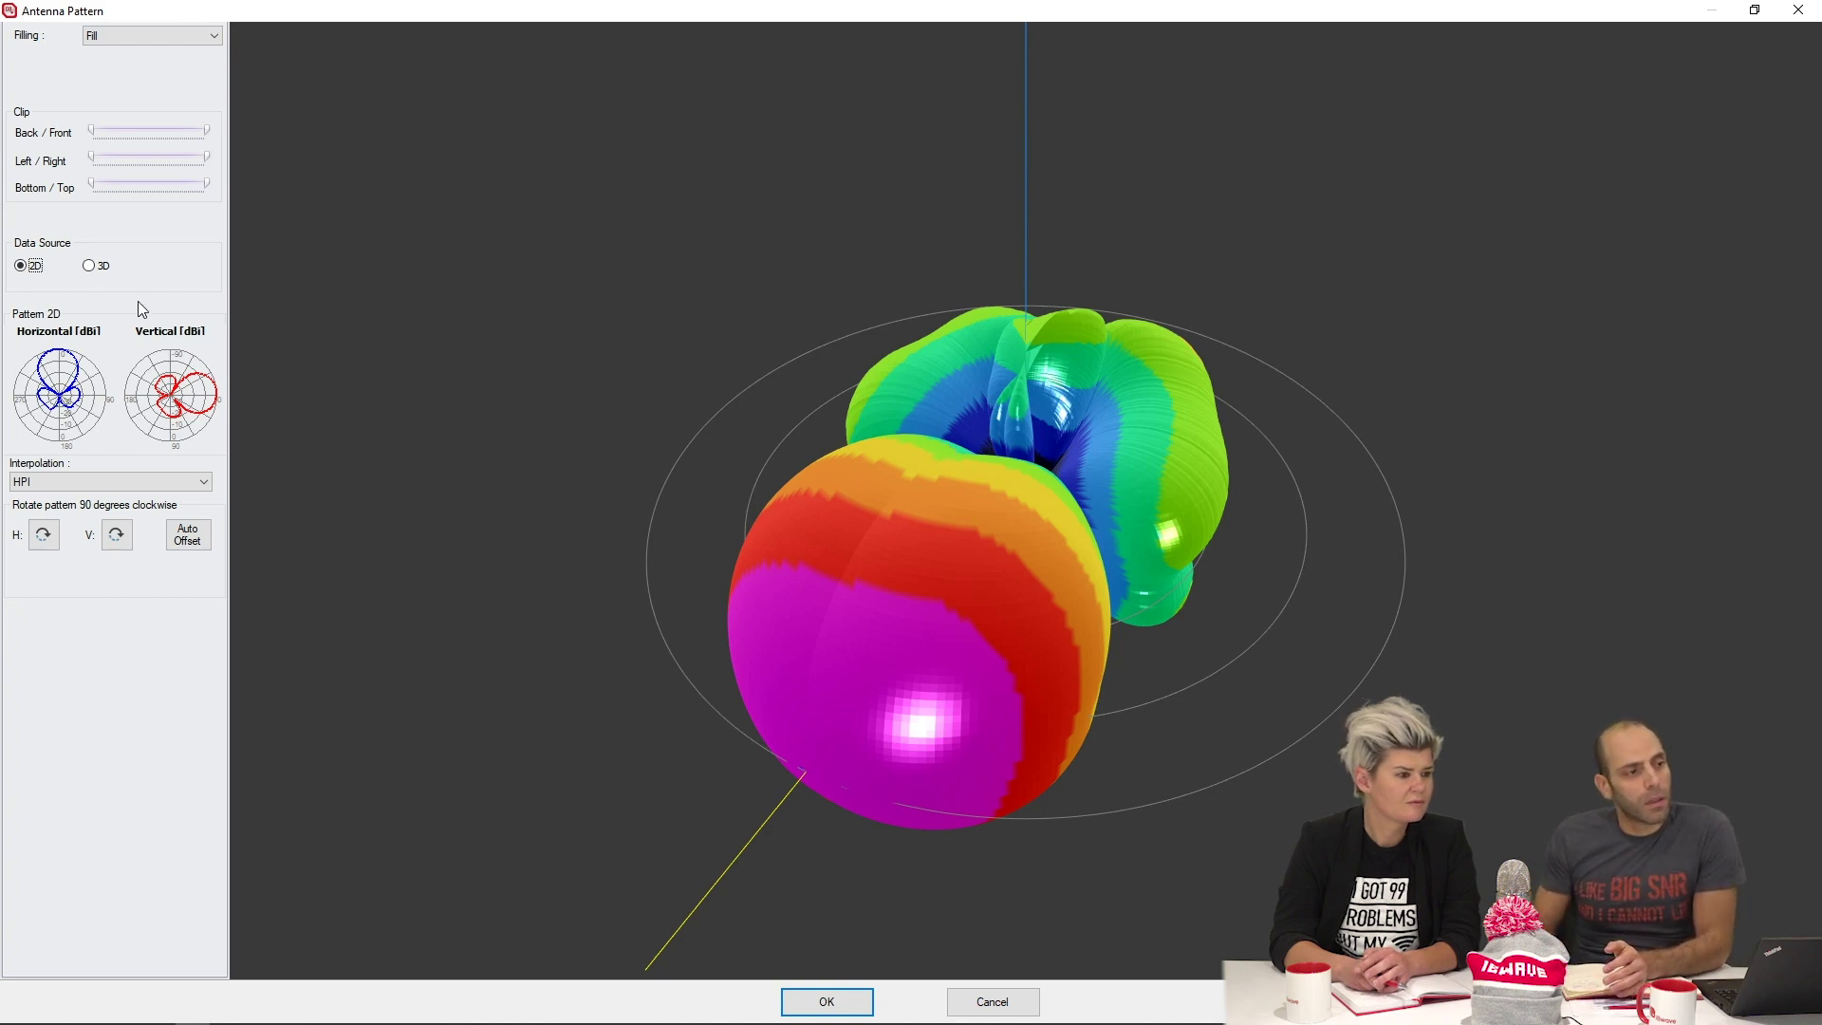
left_click(88, 265)
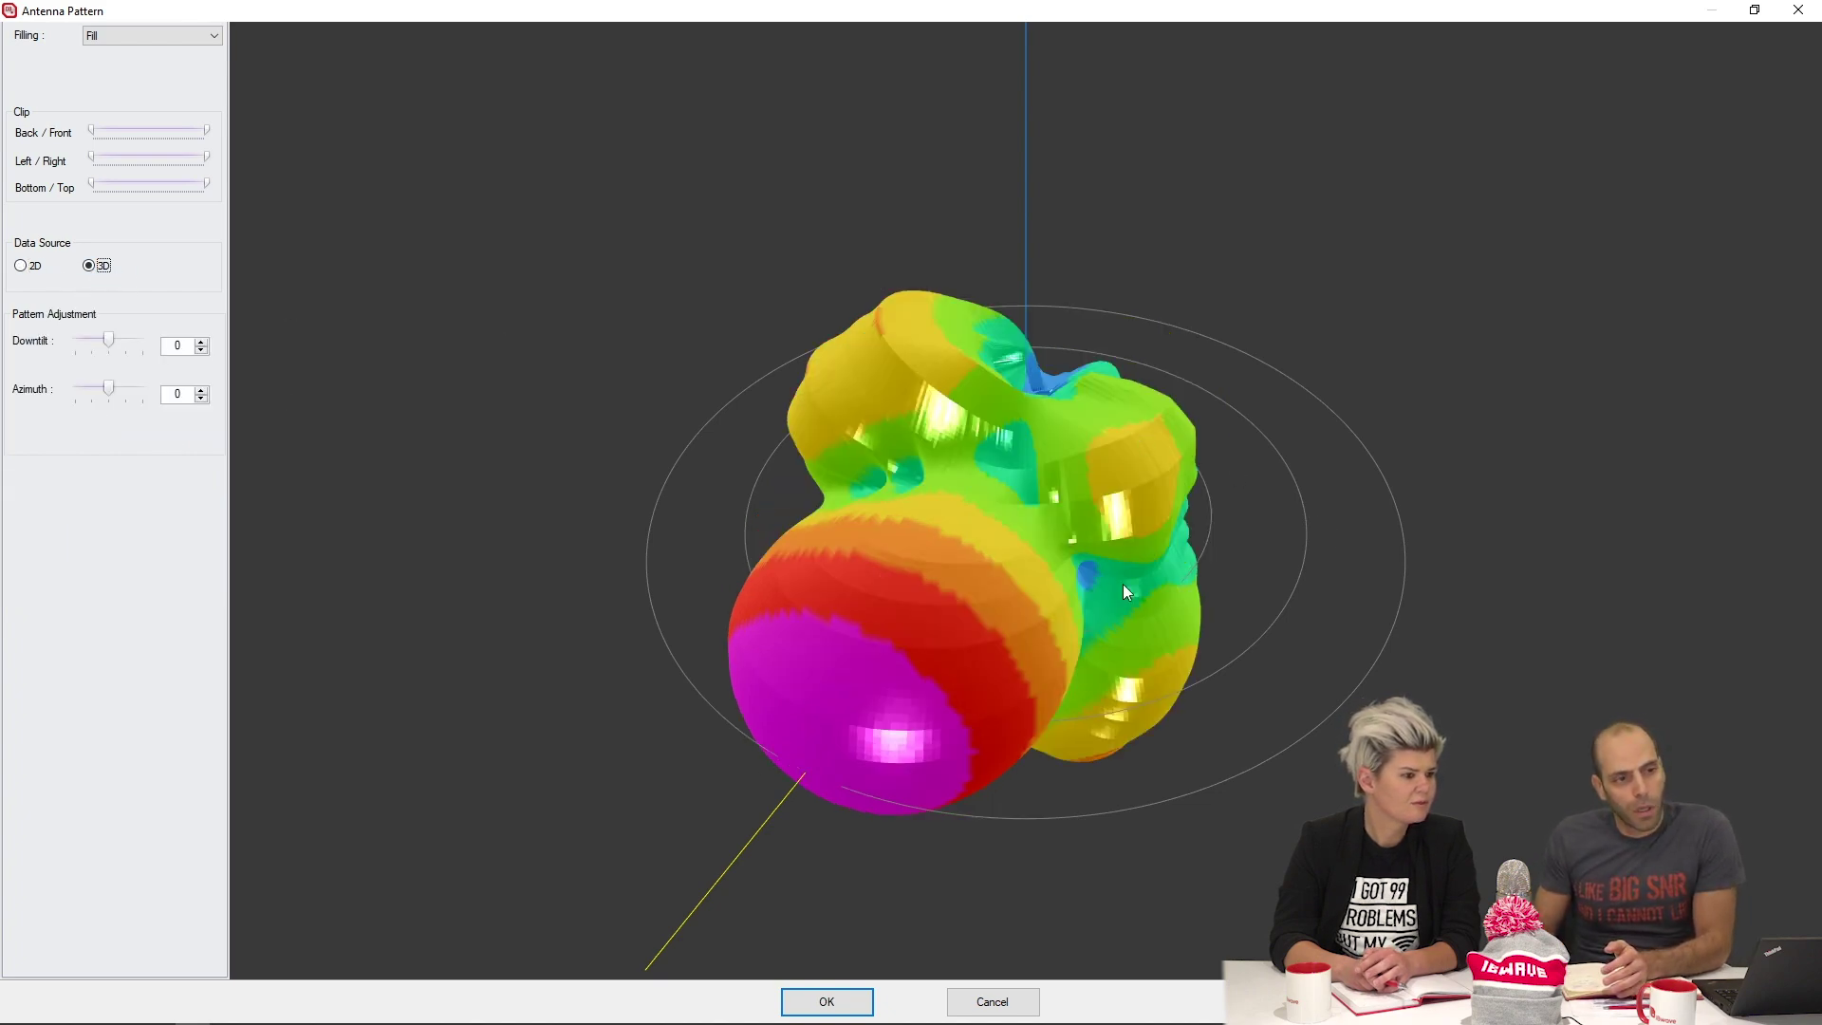
Rotate the 3D-data pattern so its strongest magenta lobe faces the viewer
left_click_drag(977, 605, 834, 605)
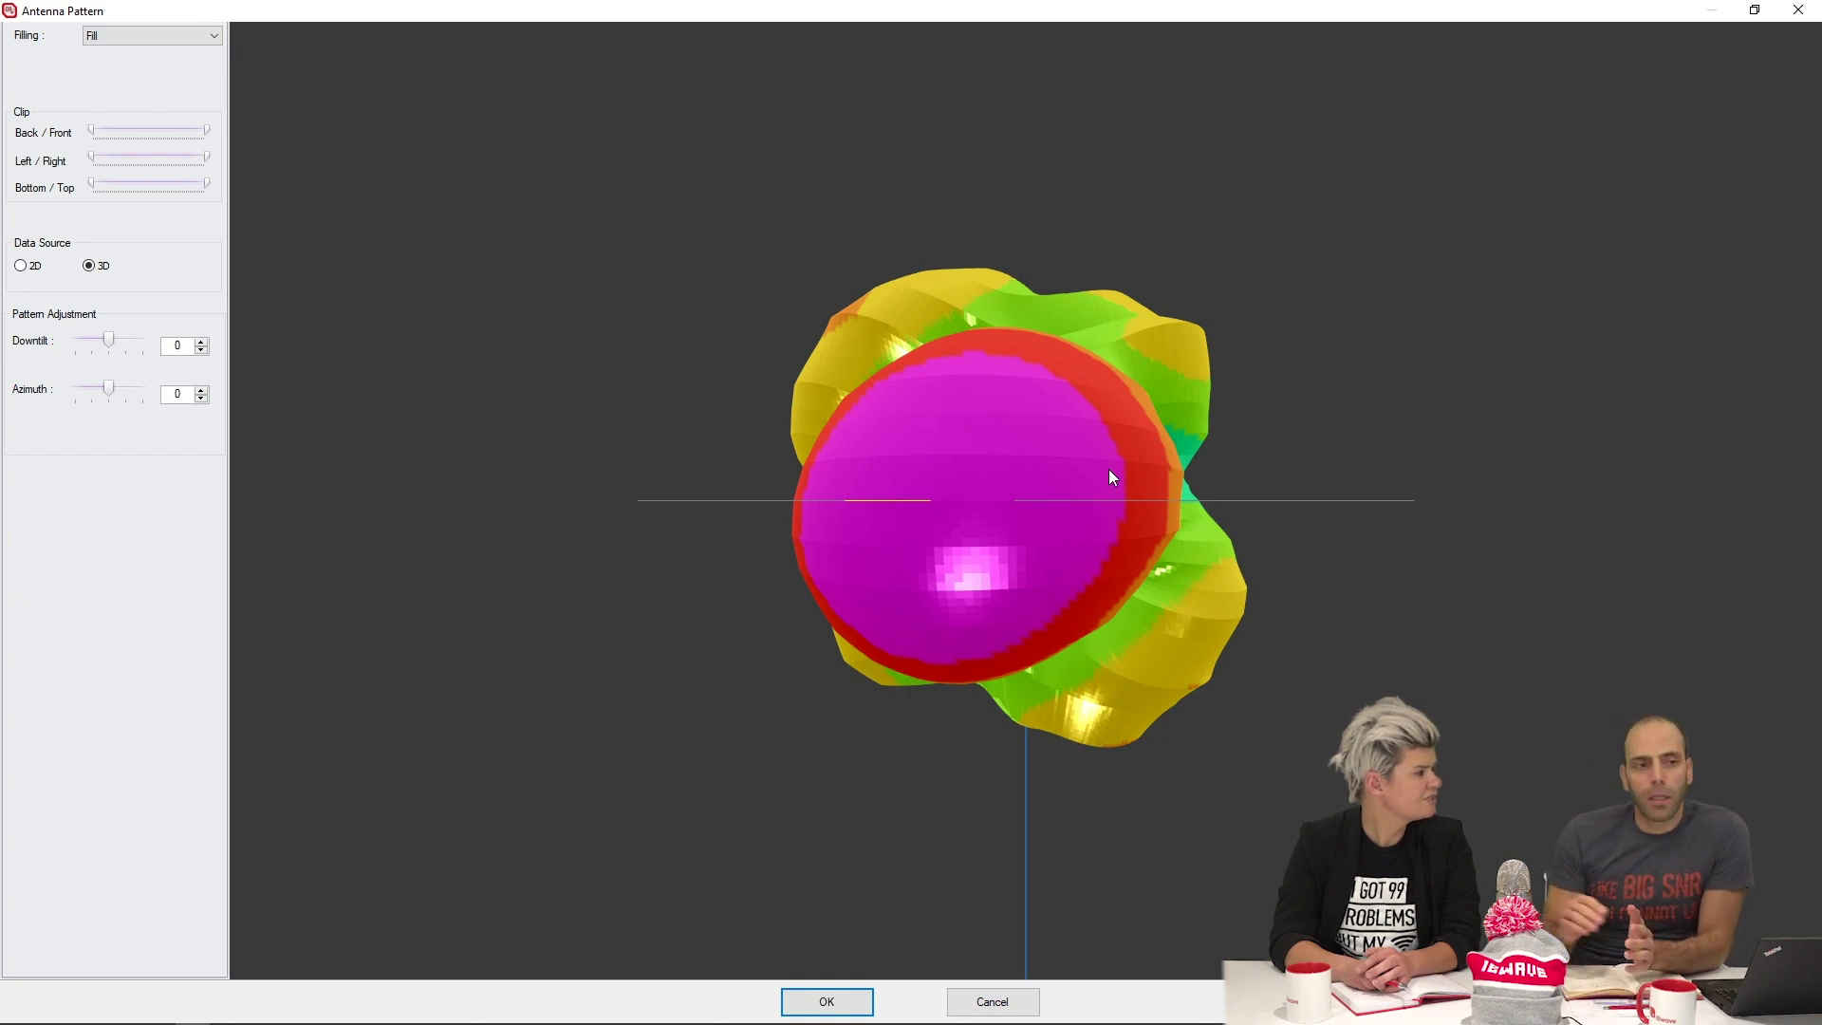
Orbit the 3D antenna pattern to reveal its weak blue rear lobe
left_click_drag(1091, 414, 1042, 518)
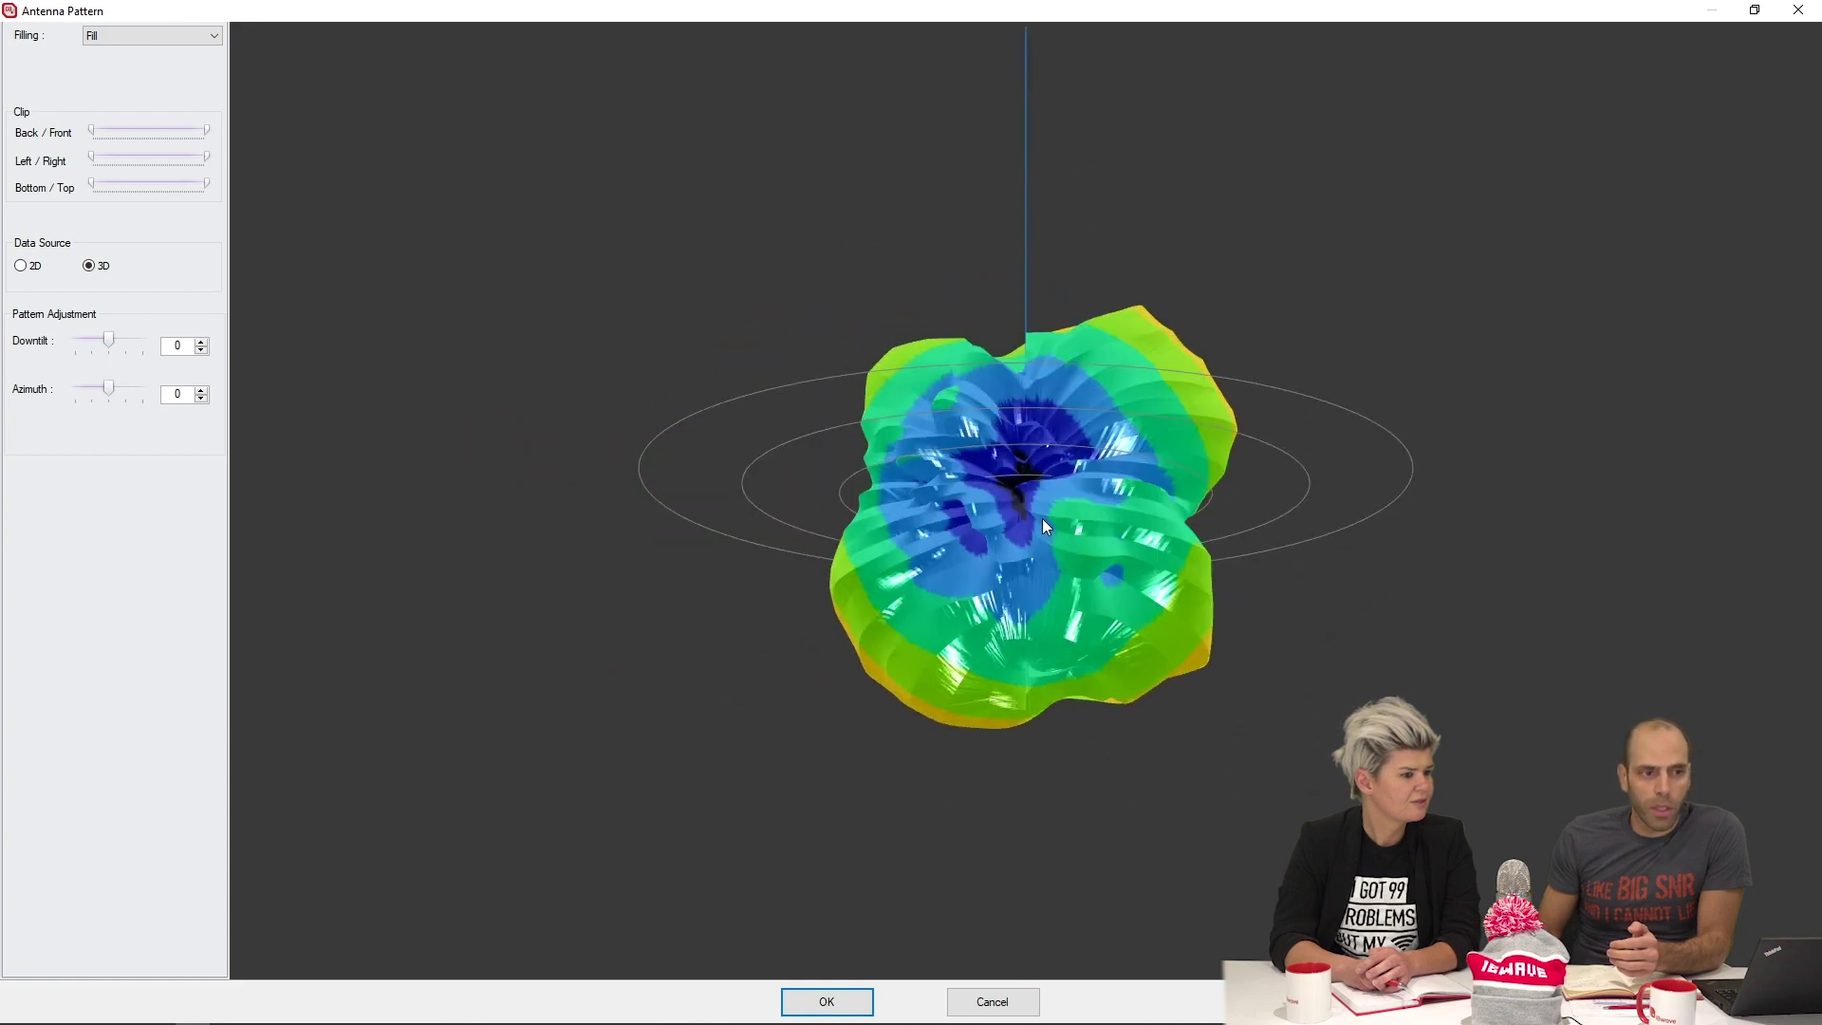